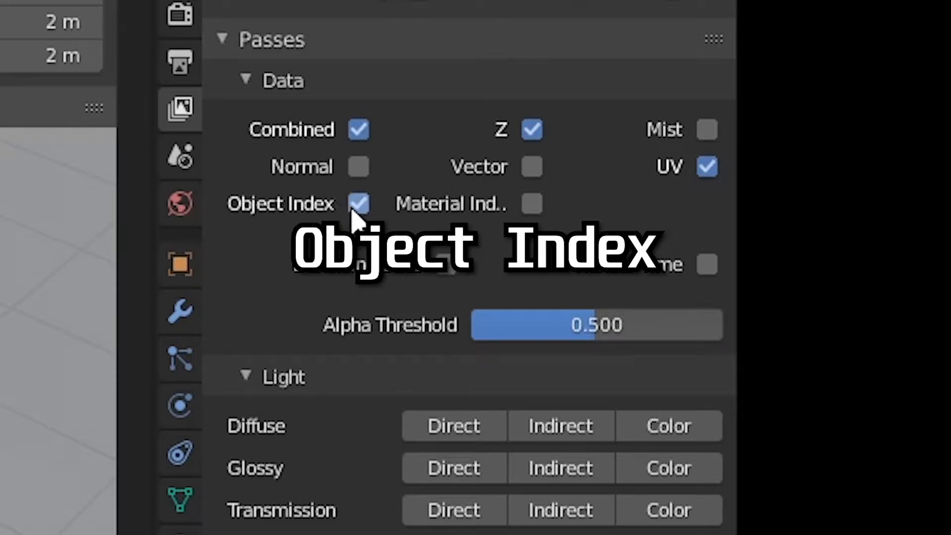
Step: Enable the Diffuse Direct light pass and set the render output file format to OpenEXR MultiLayer
click(452, 430)
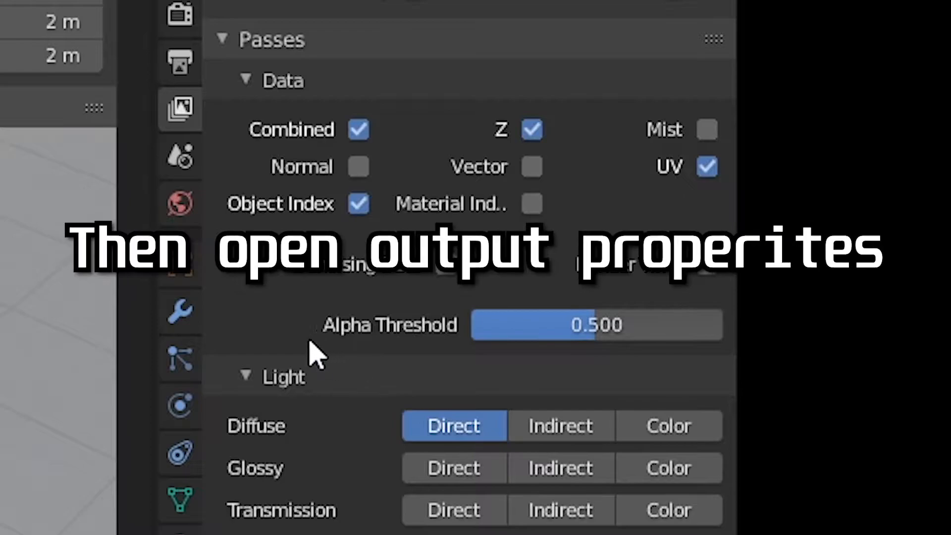
click(185, 60)
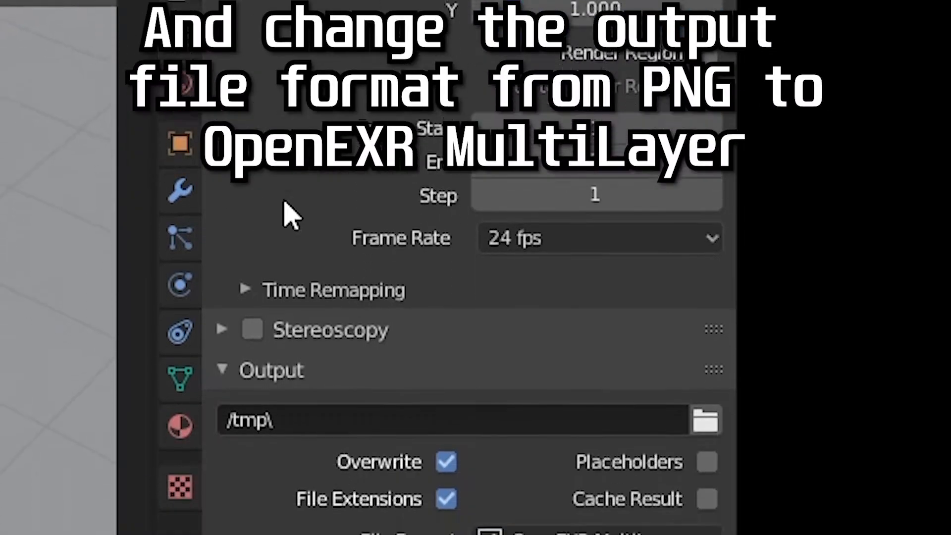
click(515, 414)
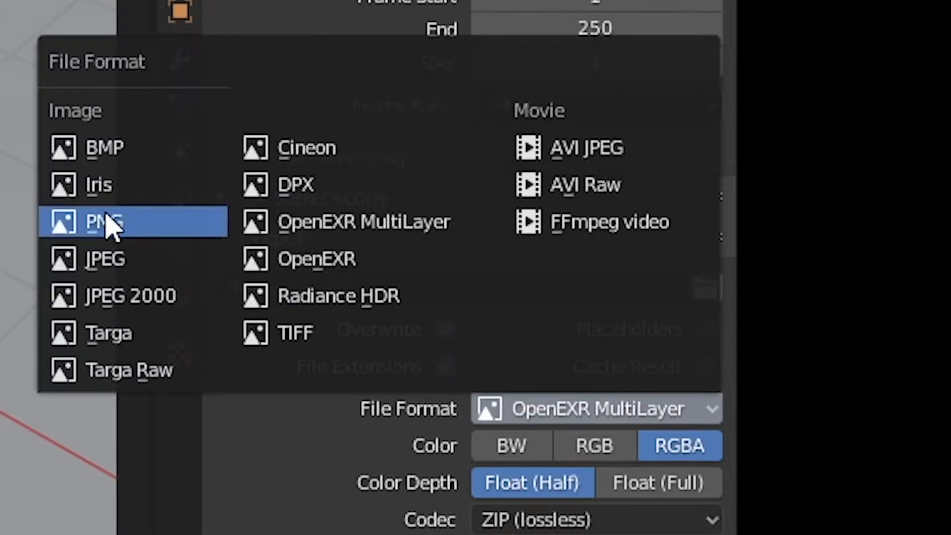
click(107, 223)
click(505, 414)
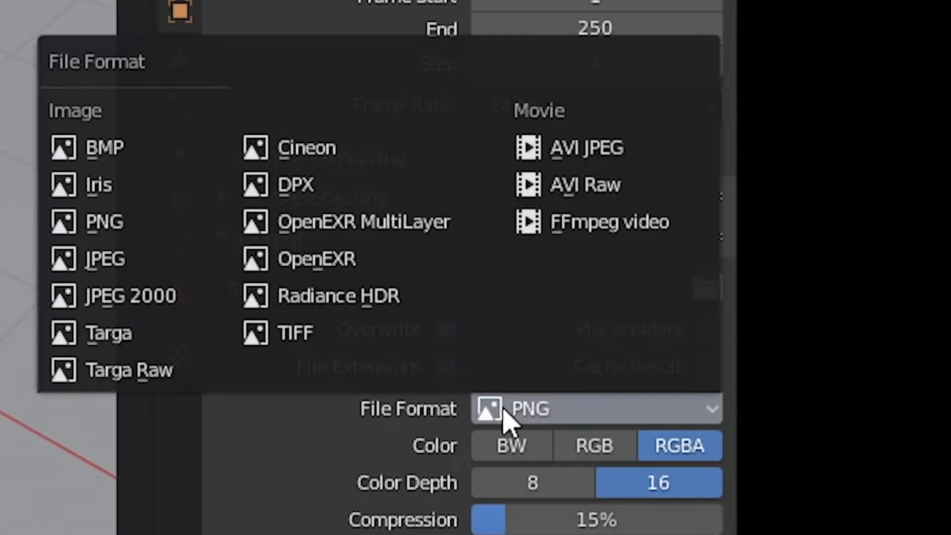
click(393, 230)
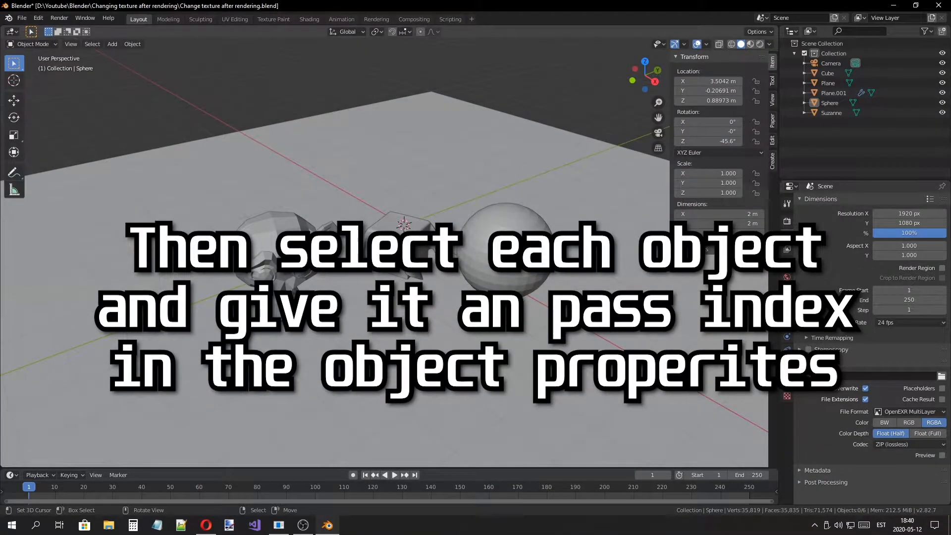
Step: Set the pass index of the Suzanne monkey head to 1 in its object relations
click(268, 235)
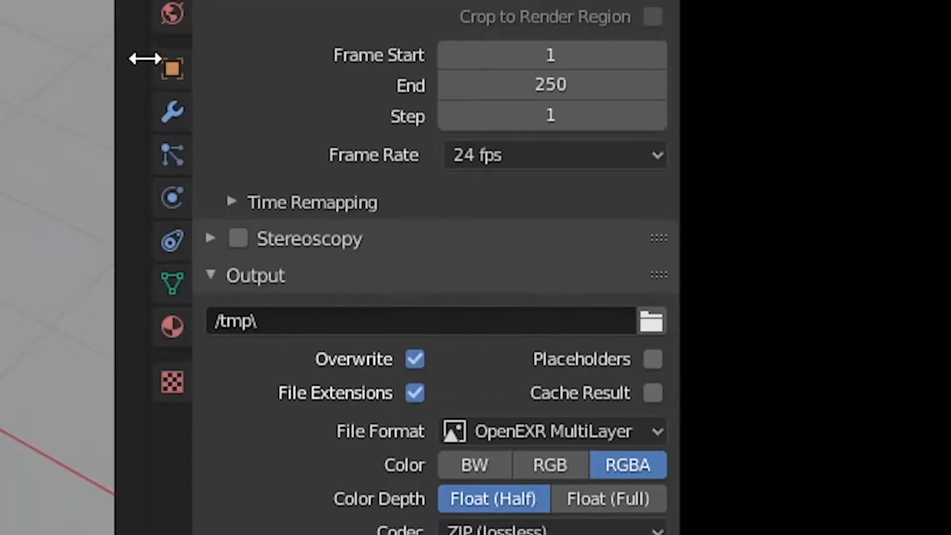
click(787, 295)
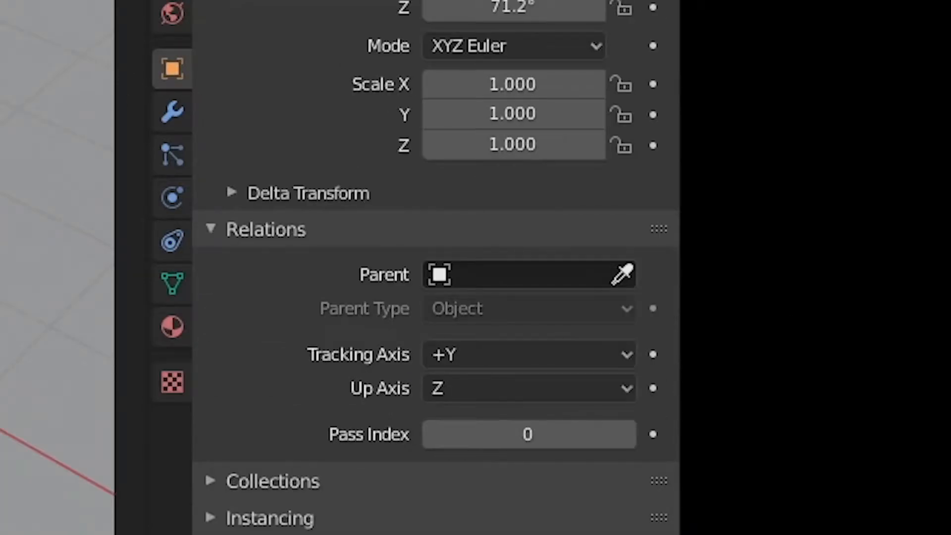
click(248, 229)
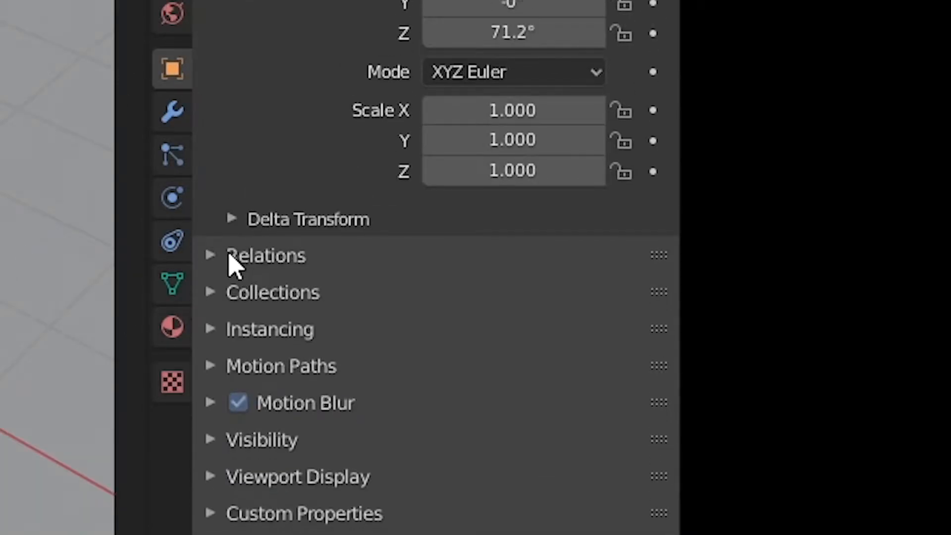
click(218, 256)
click(511, 460)
text(1)
key(Return)
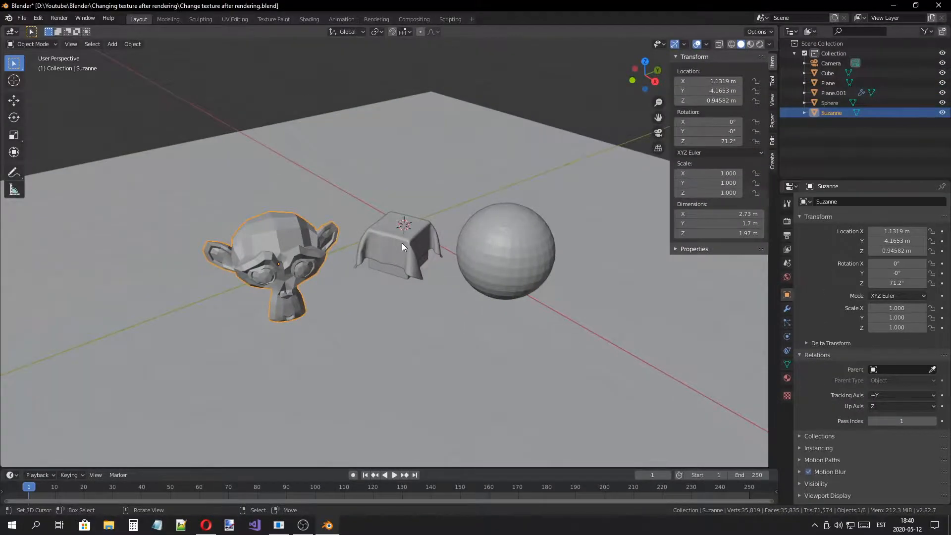
Step: Set the pass index of the cloth draped over the cube to 2 and that of the sphere to 3
right_click(403, 244)
right_click(303, 255)
right_click(401, 251)
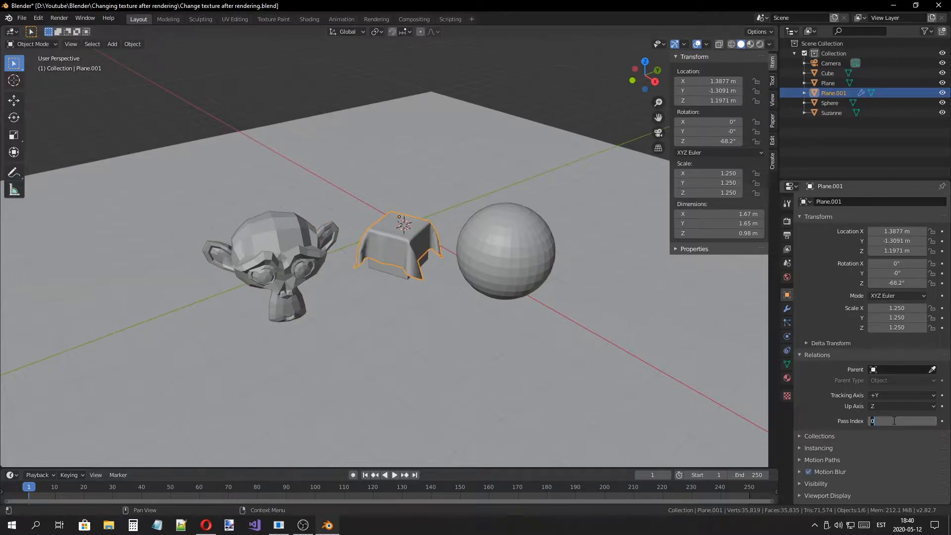
right_click(513, 281)
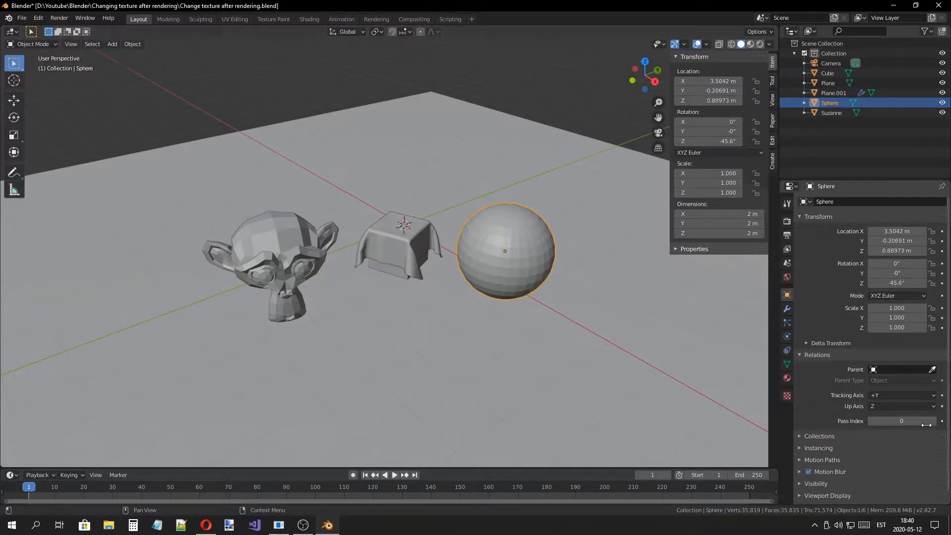
right_click(292, 247)
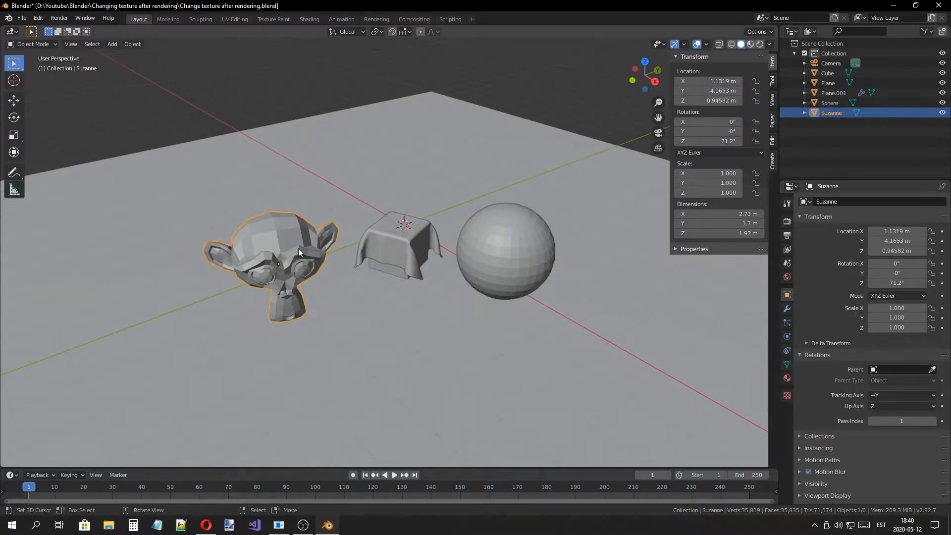
right_click(402, 252)
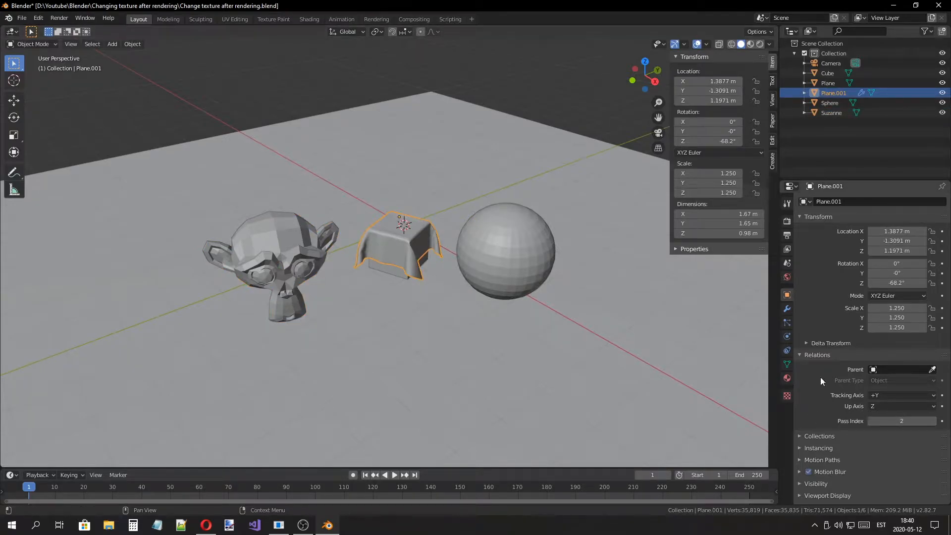
right_click(513, 259)
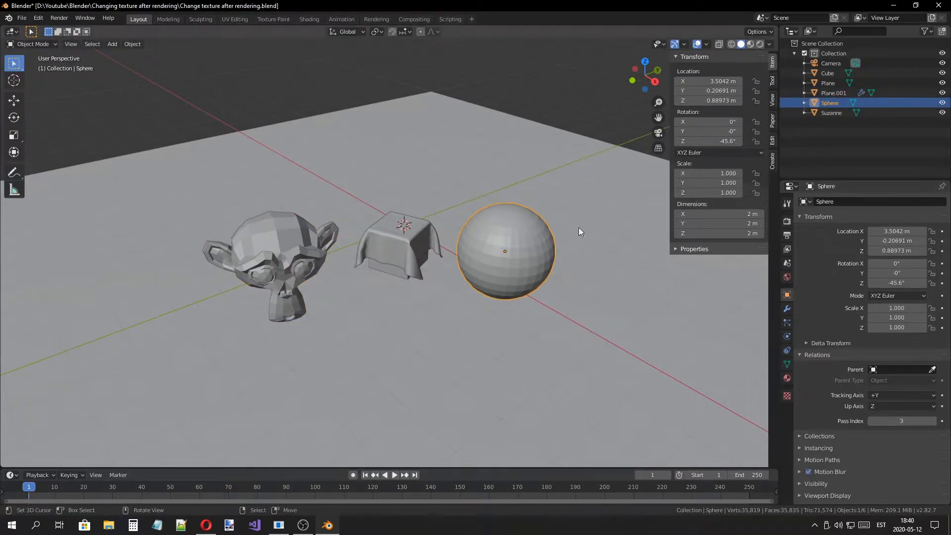
Step: Render the scene and enable Use Nodes in the Compositing workspace
key(F12)
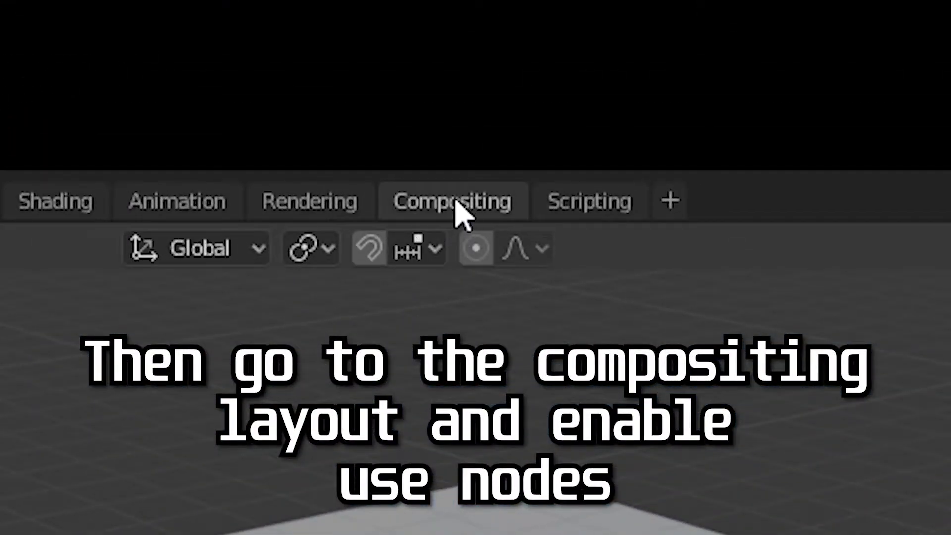
click(460, 203)
click(220, 249)
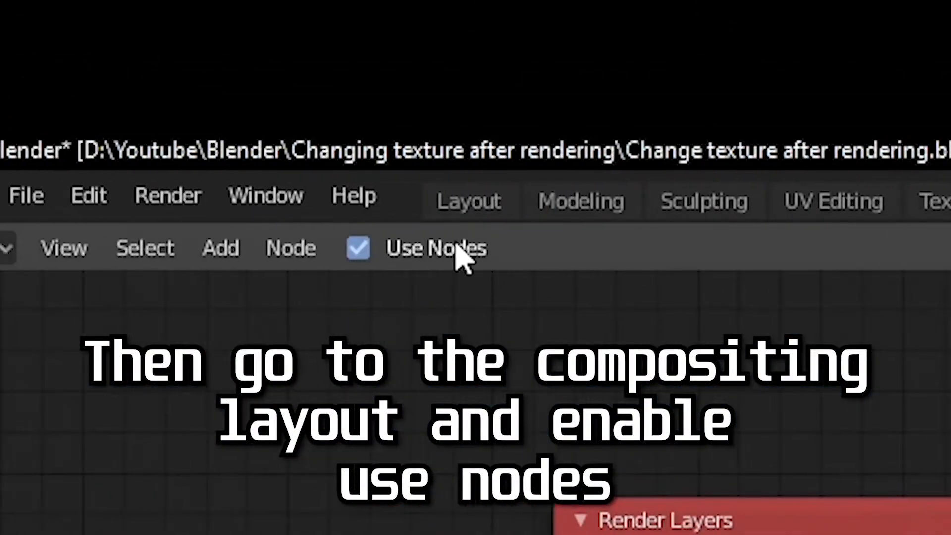
Step: Add a Viewer output node below the Composite node and space the two output nodes away from Render Layers
drag(342, 105, 526, 172)
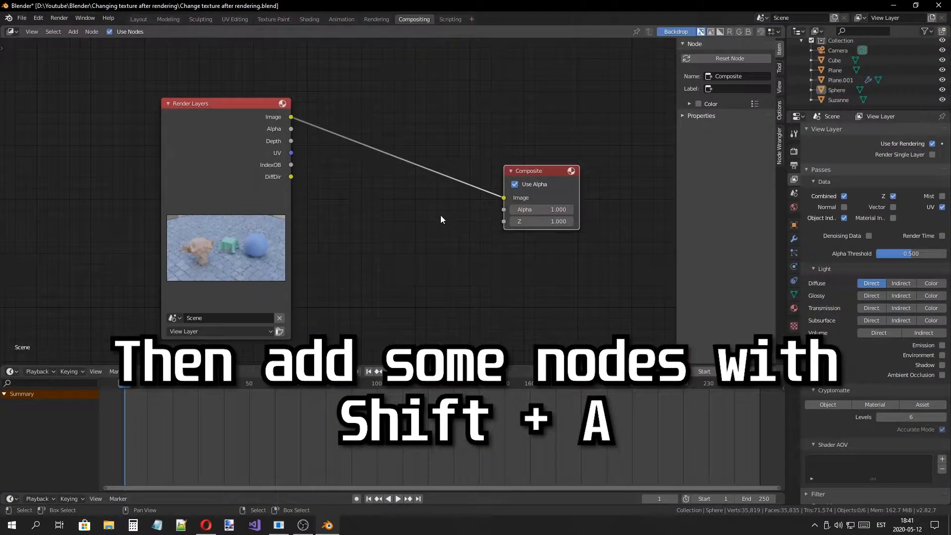
key(shift+a)
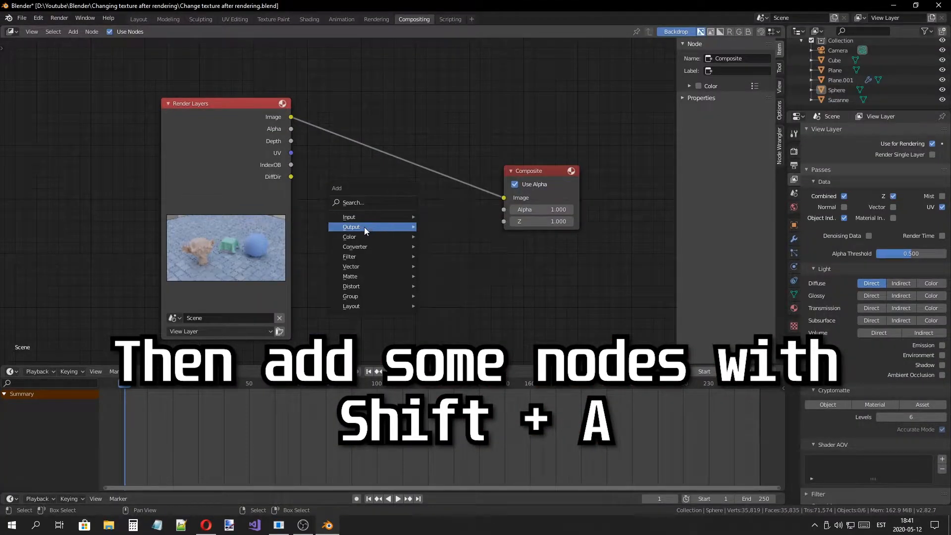
mouse_move(394, 231)
click(437, 266)
click(510, 223)
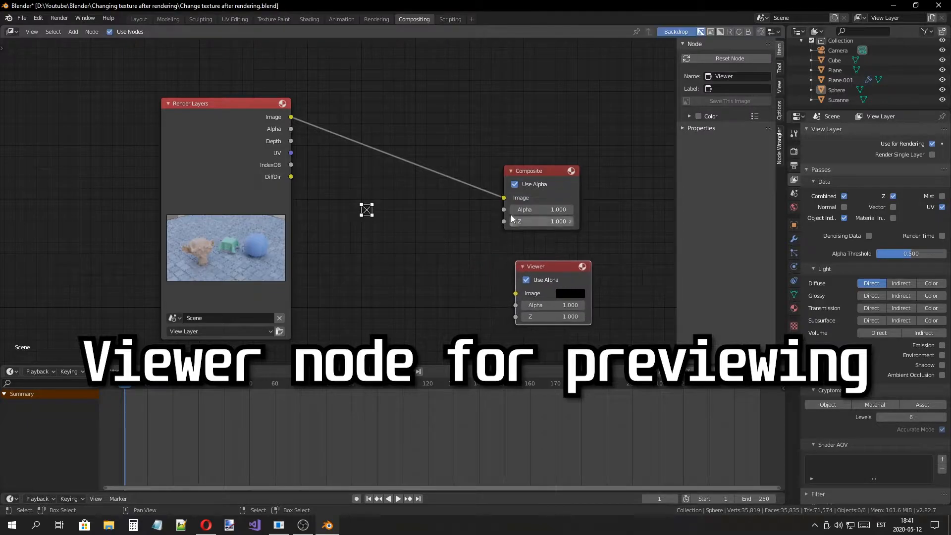
Step: Add an ID Mask node and arrange it just beside the Render Layers node
key(shift+a)
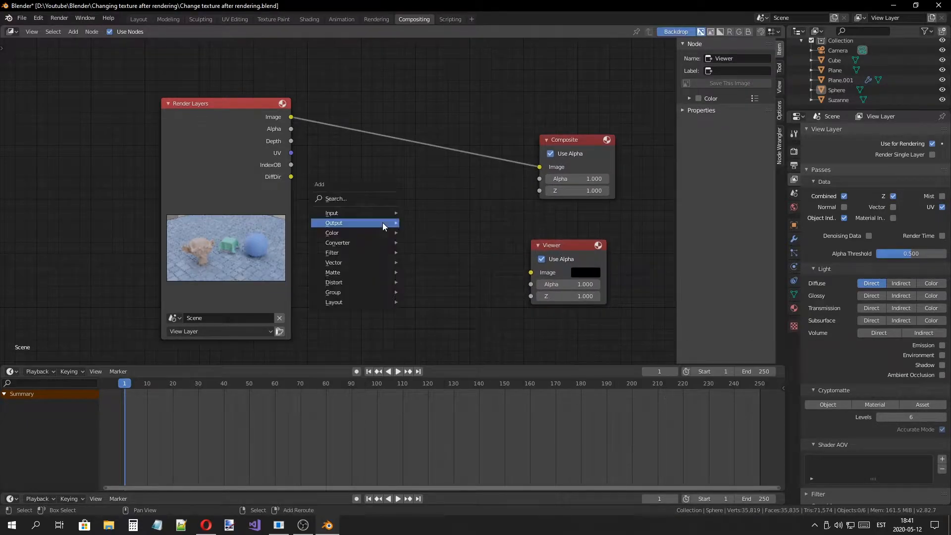
click(352, 199)
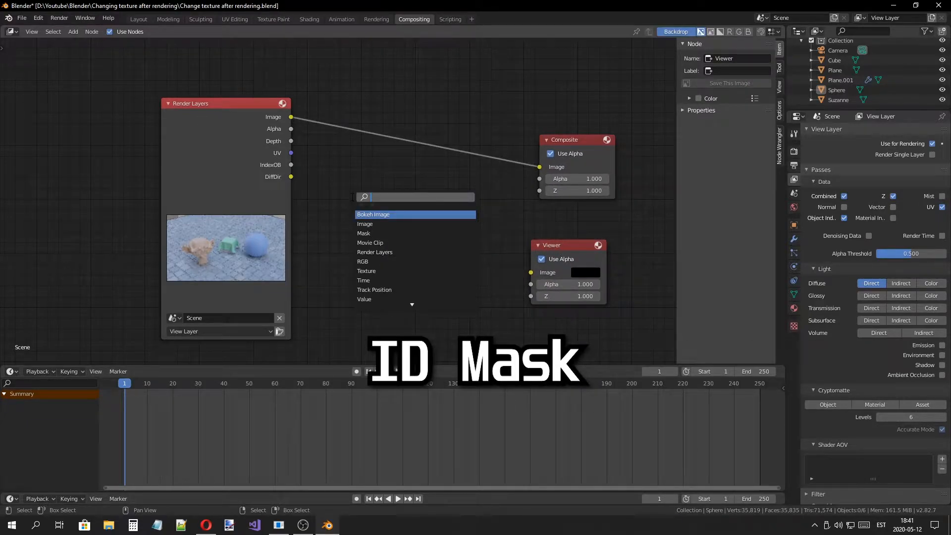
key(Return)
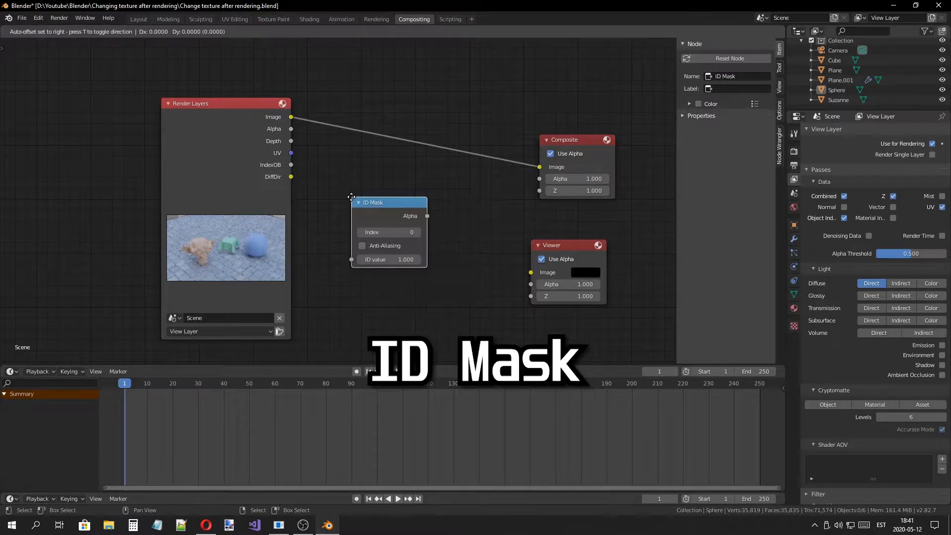
click(324, 226)
scroll(552, 237, down, 2)
middle_drag(425, 231, 519, 219)
drag(357, 213, 254, 219)
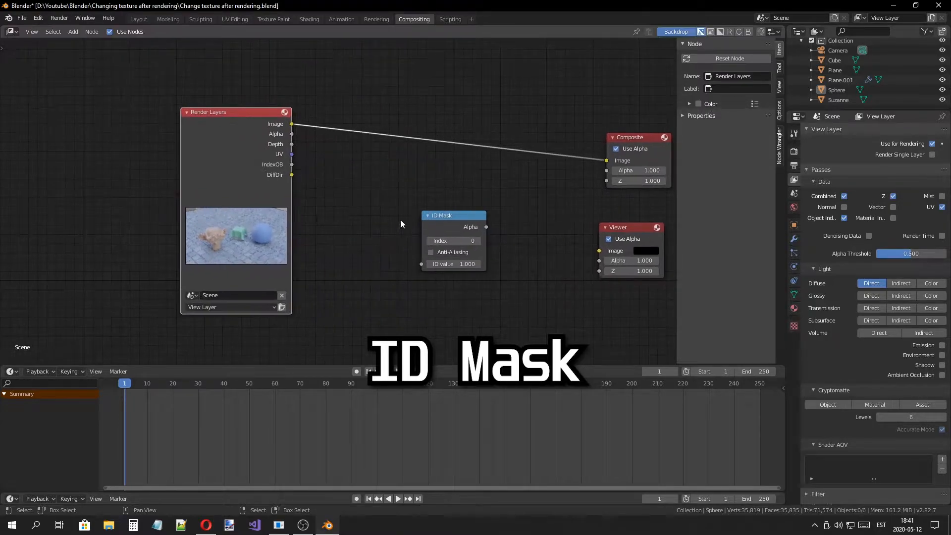
drag(436, 220, 320, 234)
Step: Add a Map UV node beside the ID Mask node
key(shift+a)
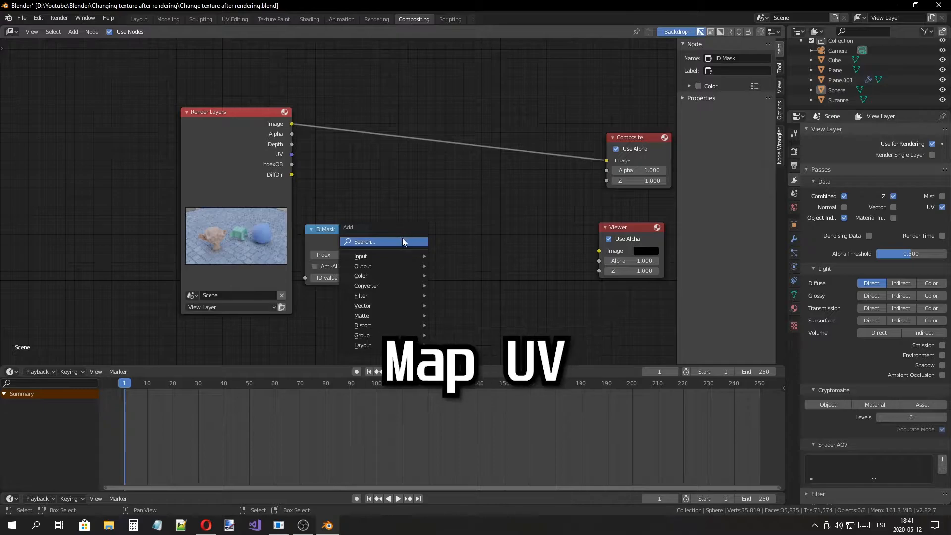
click(400, 241)
text(map uv)
key(Return)
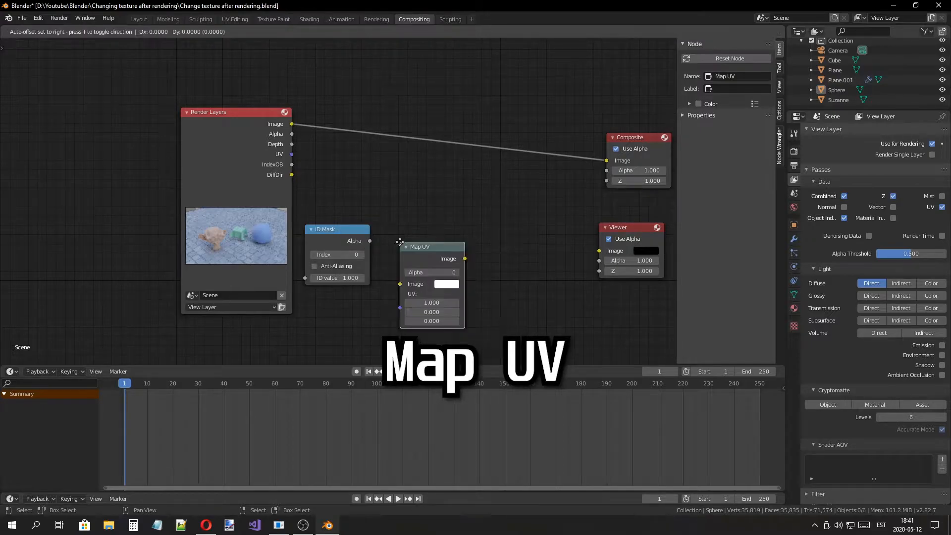
click(400, 242)
middle_drag(463, 266, 407, 226)
Step: Add a Set Alpha node between the Map UV and Viewer nodes
key(shift+a)
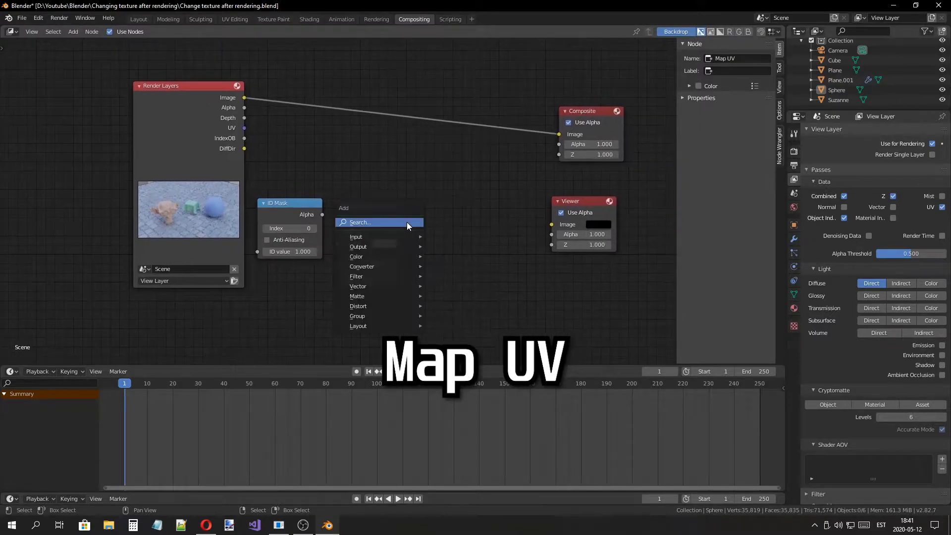
click(407, 226)
text(set alpha)
key(Return)
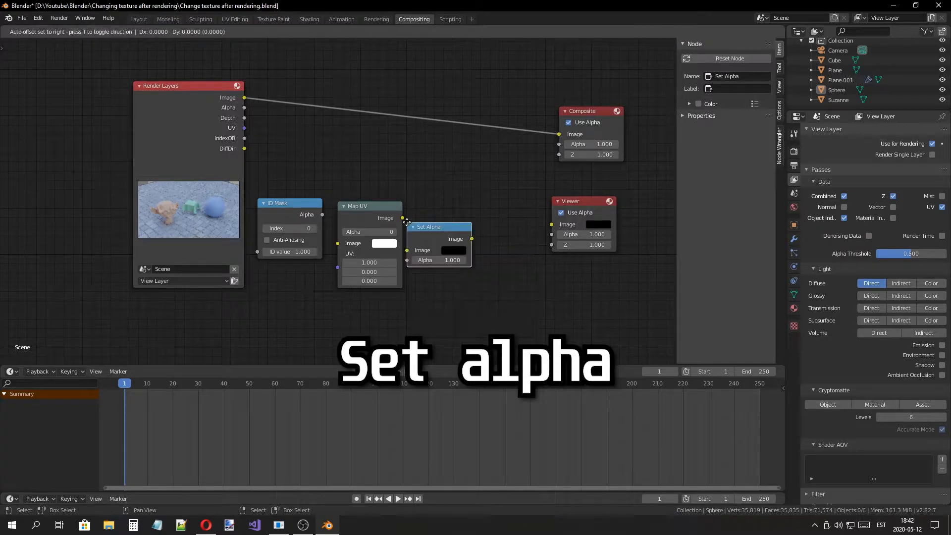
click(433, 224)
middle_drag(433, 224, 417, 182)
key(shift+a)
click(307, 283)
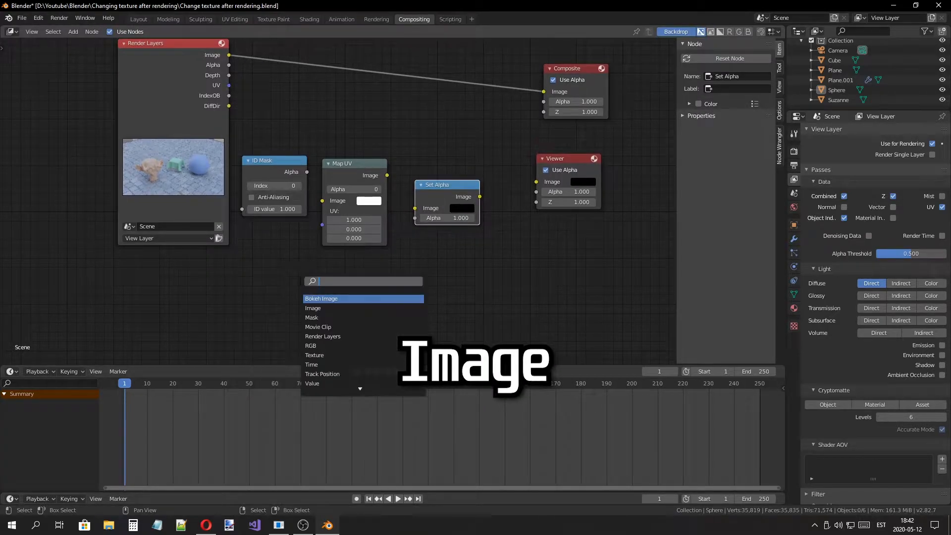
key(Return)
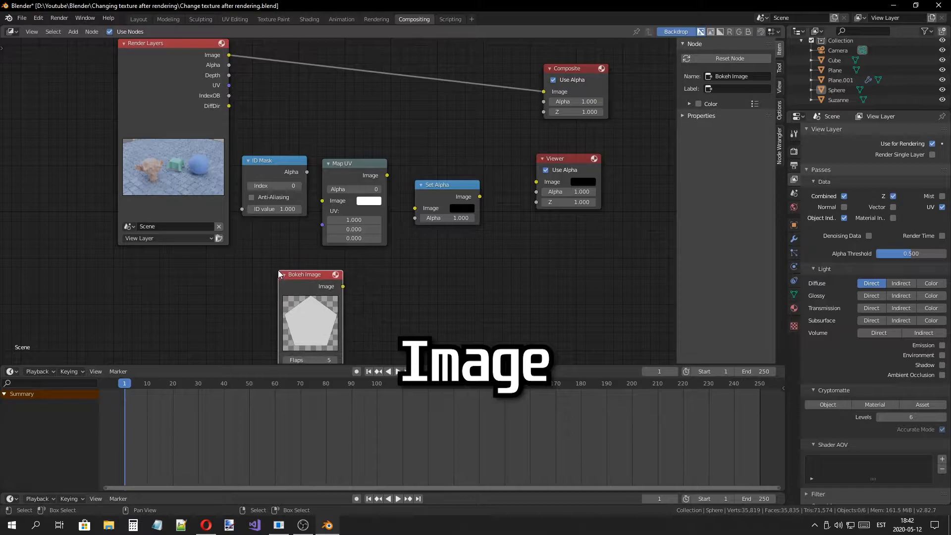
key(Escape)
Step: Add an Image input node below the ID Mask and Map UV nodes
key(shift+a)
click(278, 270)
text(imaghe)
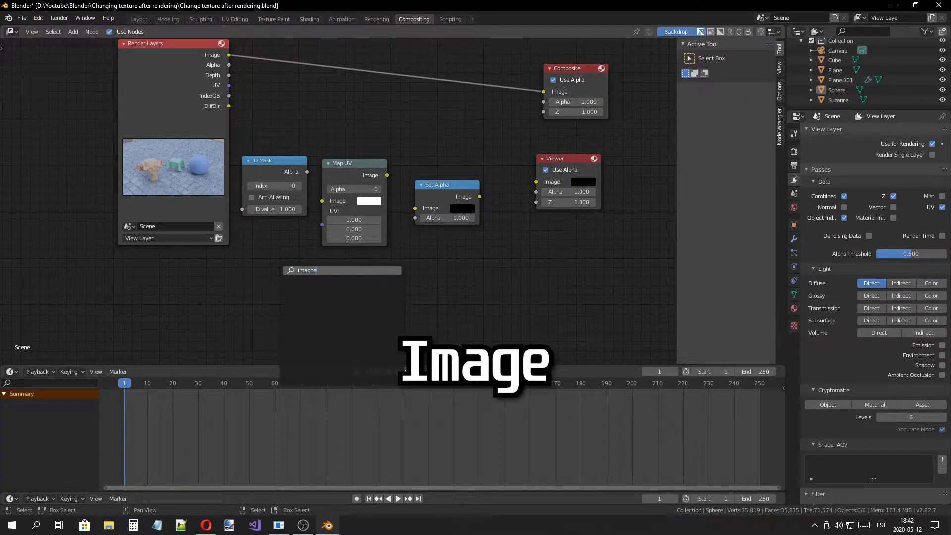
key(Down)
key(Return)
click(285, 271)
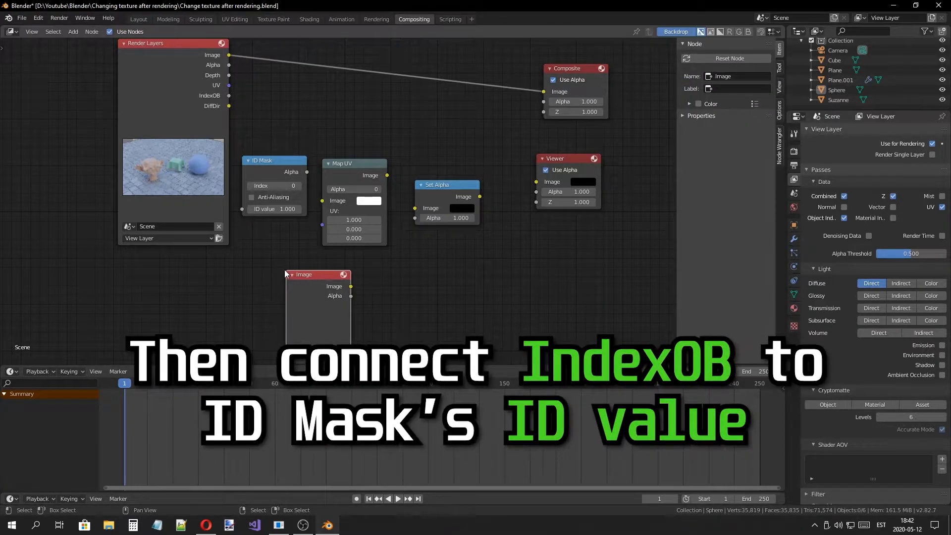
Step: Connect the Render Layers IndexOB output to the ID Mask's ID value input and place ID Mask above Map UV
scroll(310, 276, down, 3)
drag(296, 172, 334, 119)
scroll(329, 123, up, 3)
middle_drag(277, 151, 278, 208)
scroll(279, 208, up, 1)
drag(230, 170, 239, 169)
drag(290, 212, 297, 221)
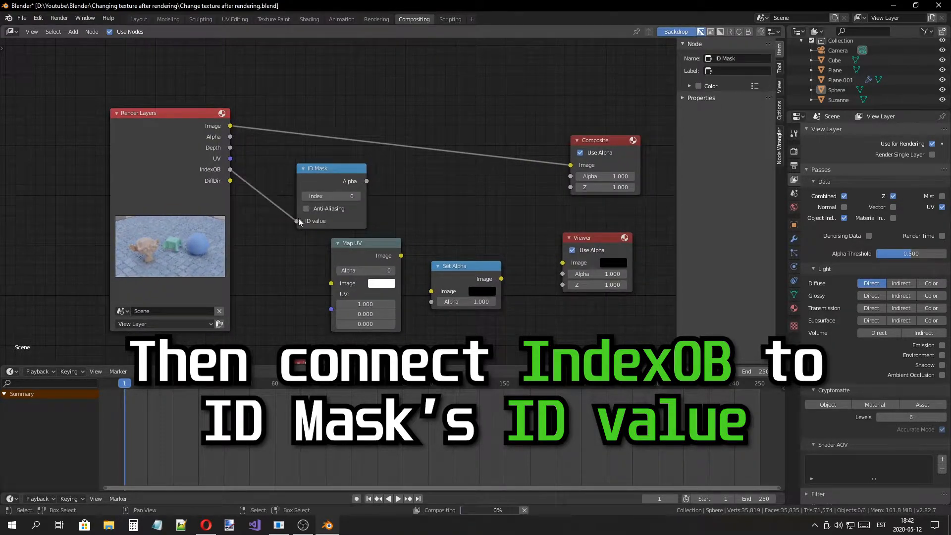
drag(320, 181, 383, 182)
Step: Connect the Render Layers UV output to the Map UV node's UV input and move Map UV closer to Render Layers
drag(230, 159, 276, 218)
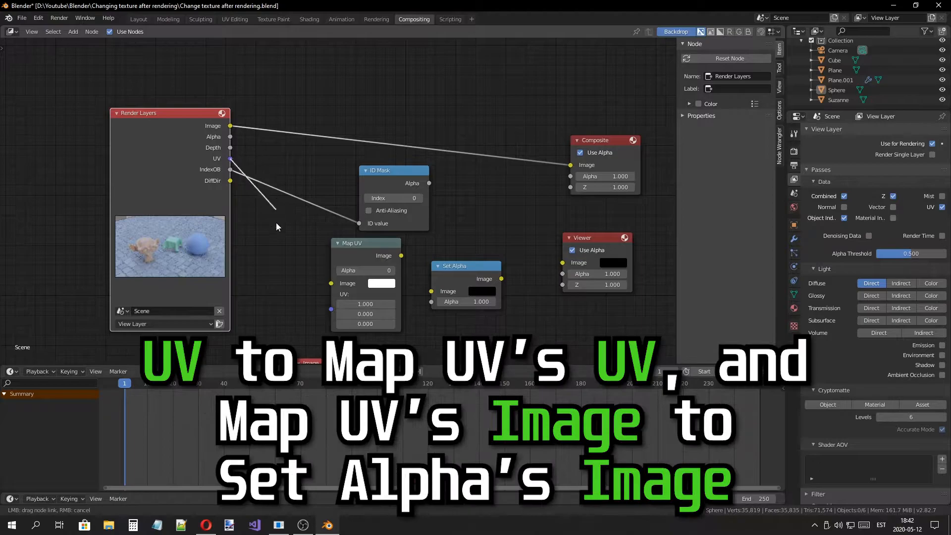
drag(339, 317, 331, 309)
drag(394, 259, 343, 278)
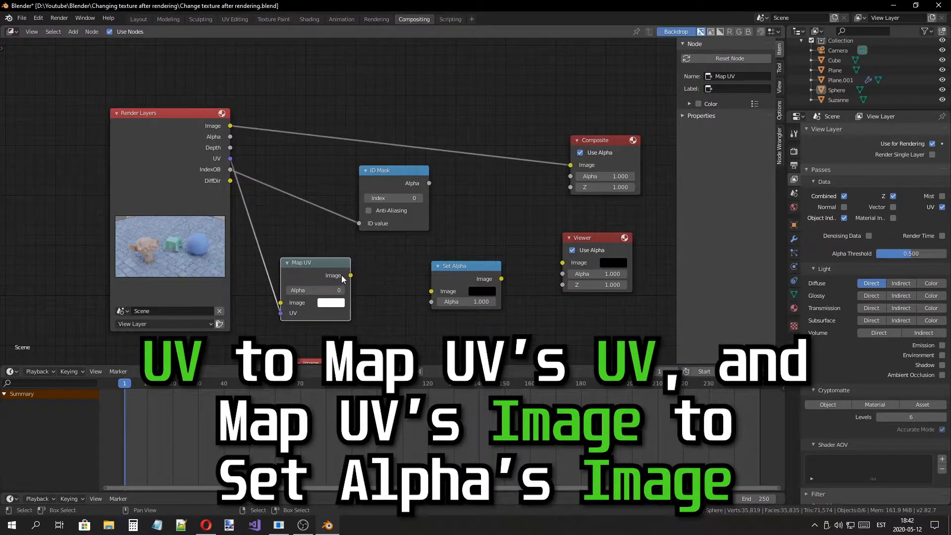
Step: Connect Map UV's Image output and ID Mask's Alpha output to the Set Alpha node's Image and Alpha inputs
drag(409, 185, 354, 186)
drag(431, 302, 432, 302)
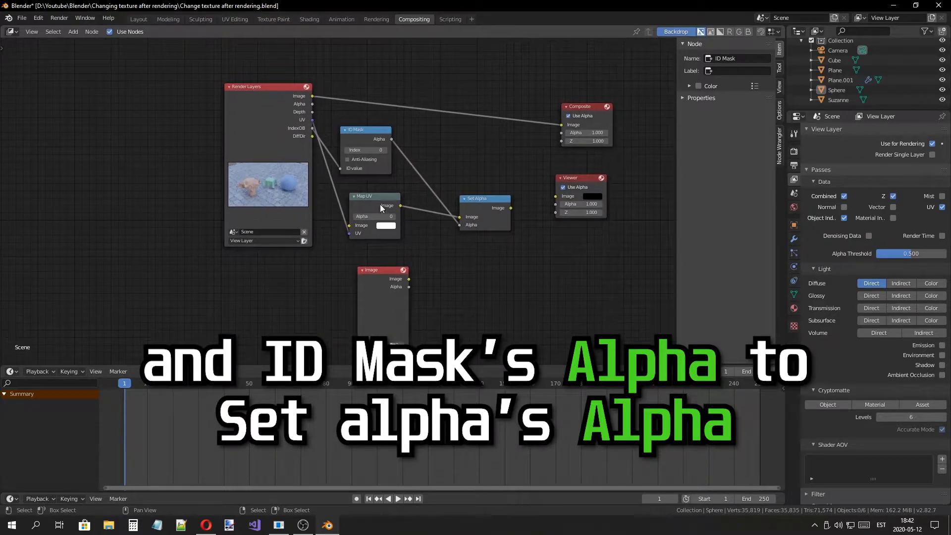
Step: Connect the Image node's output to Map UV's Image input and Set Alpha's output to the Viewer node
drag(378, 201, 417, 213)
drag(382, 270, 389, 239)
key(Home)
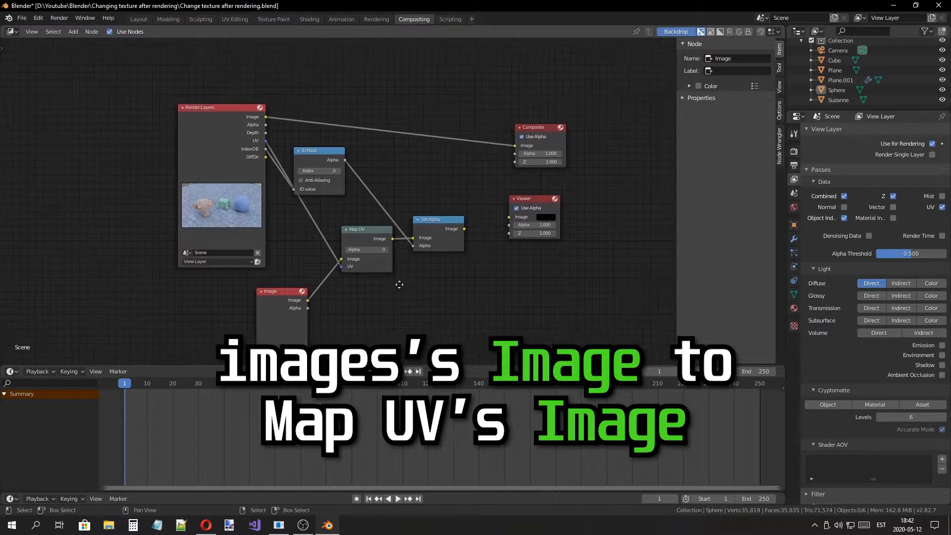
drag(448, 256, 497, 245)
middle_drag(405, 294, 464, 227)
Step: Load shrek.jpg from the textures folder into the Image node
click(311, 278)
click(329, 340)
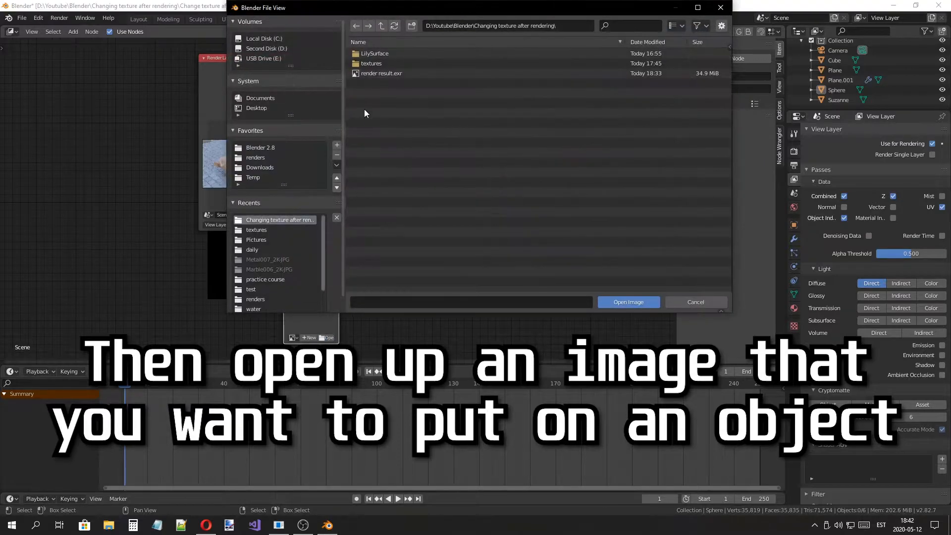
double_click(388, 65)
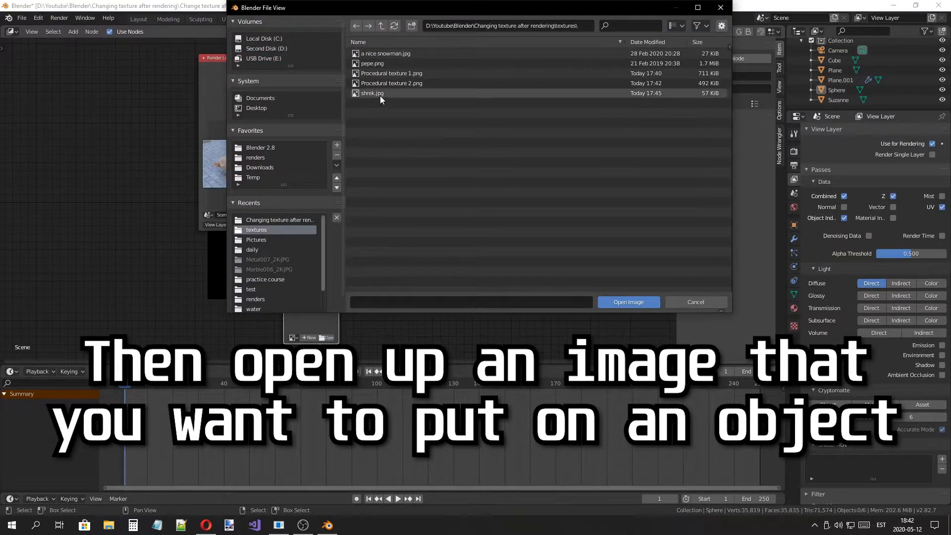
double_click(382, 93)
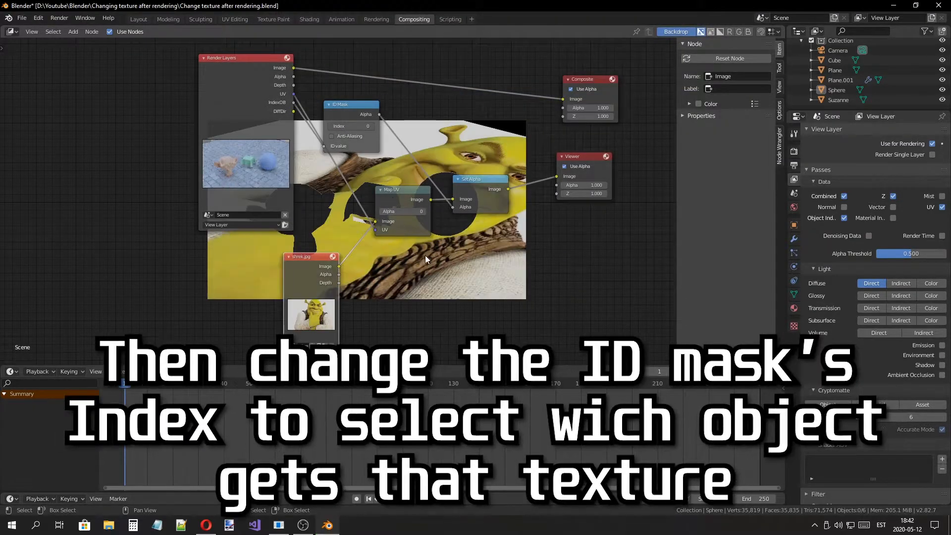
Step: Set the ID Mask index to 1 and move the node lower, closer to Map UV
middle_drag(438, 235, 338, 271)
scroll(355, 236, down, 1)
middle_drag(293, 161, 333, 218)
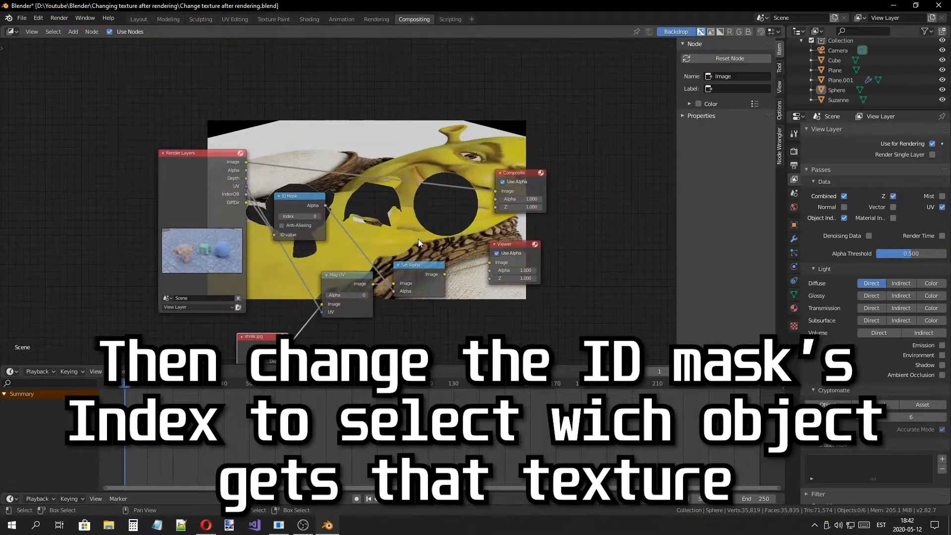
scroll(333, 227, up, 3)
click(311, 222)
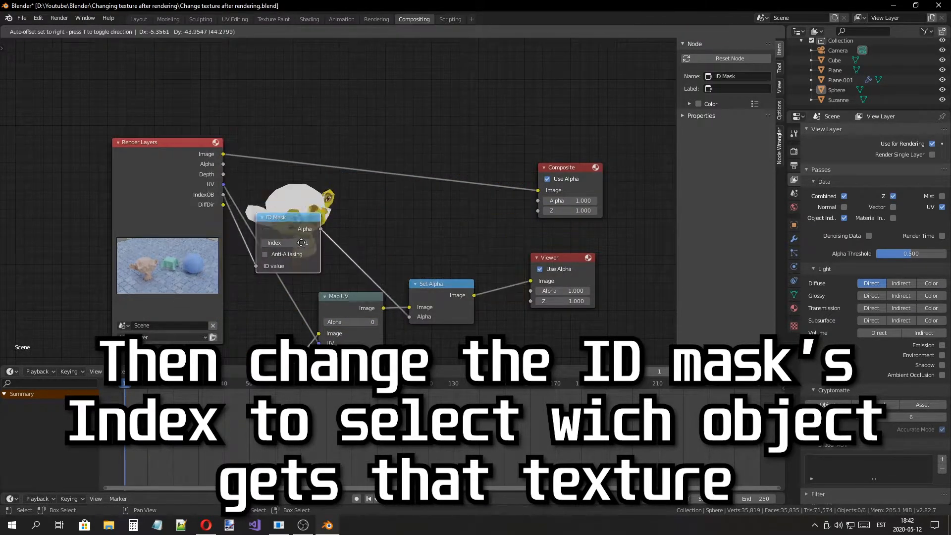
drag(314, 215, 299, 276)
Step: Try several object indices on the ID Mask node and leave its index at 3
click(299, 282)
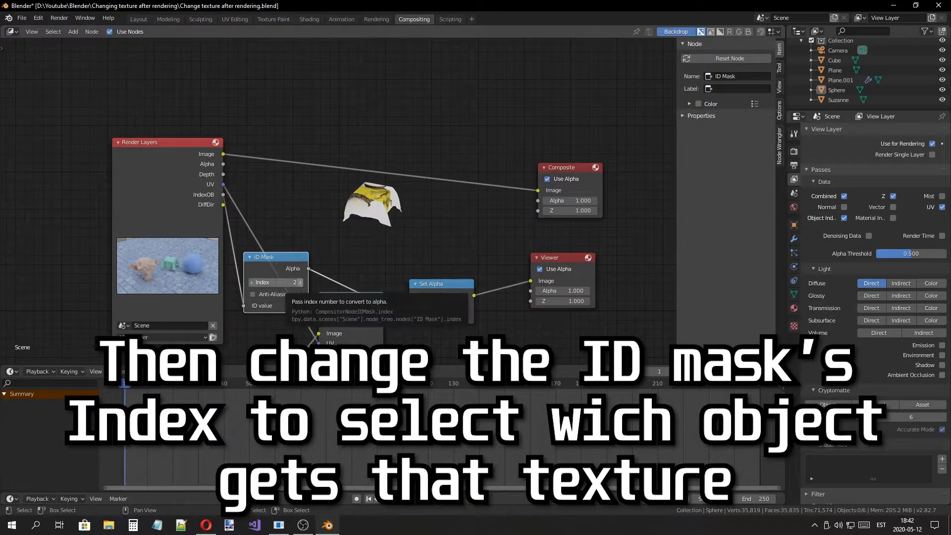
click(300, 282)
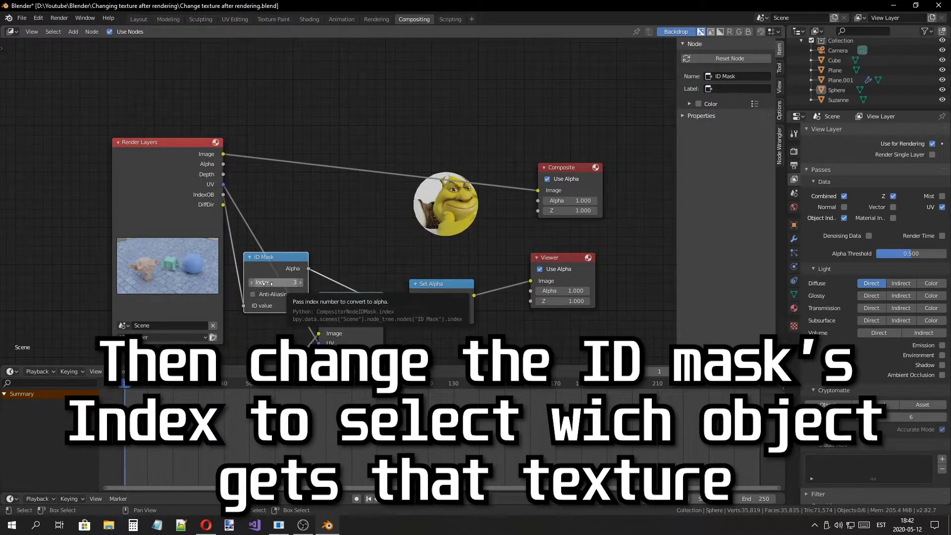
click(300, 283)
click(256, 282)
click(256, 283)
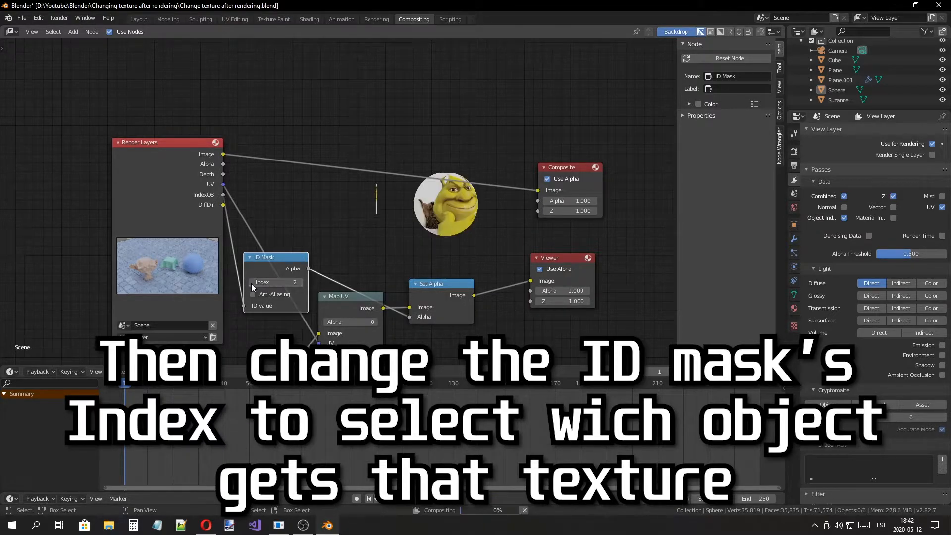
click(257, 282)
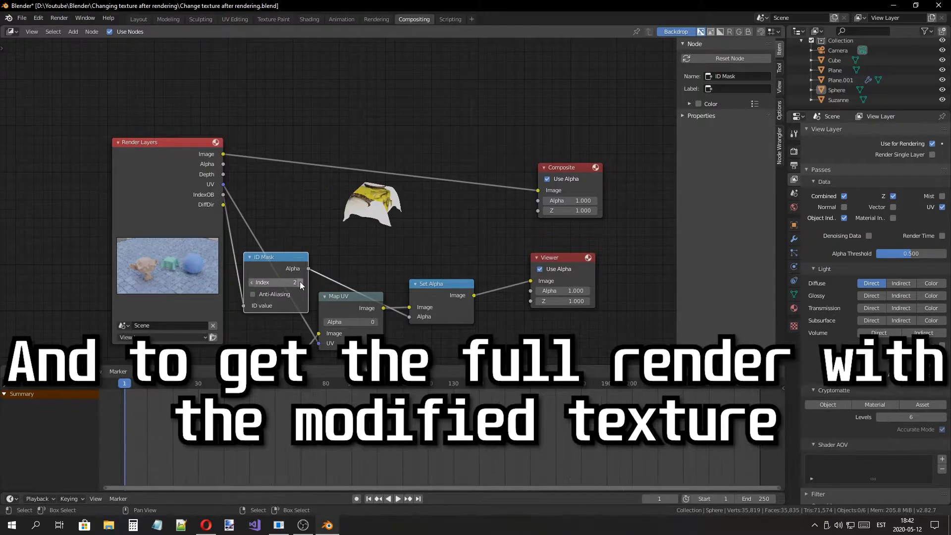
click(300, 282)
Step: Move the Viewer and Composite nodes farther right to make room after Set Alpha
drag(560, 261, 631, 258)
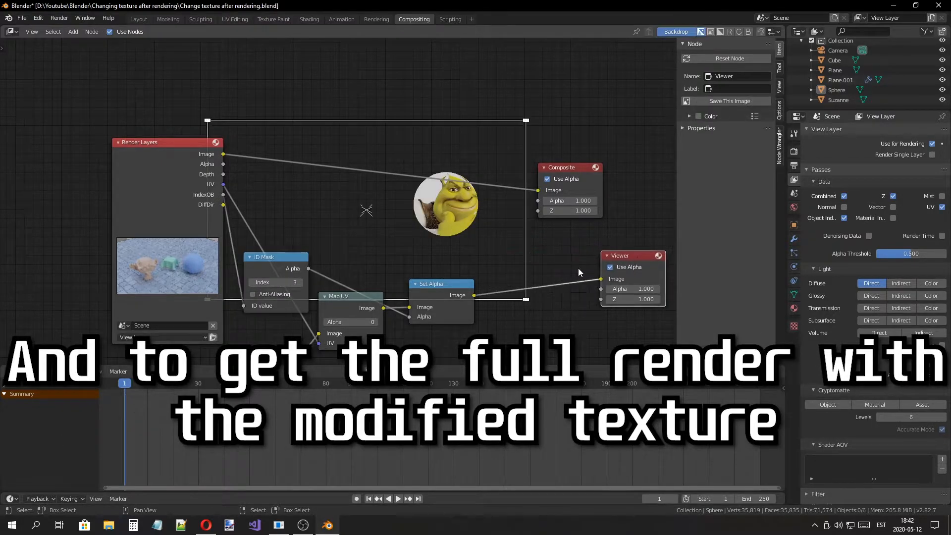
middle_drag(553, 267, 421, 244)
click(422, 243)
drag(440, 147, 548, 145)
click(450, 202)
middle_drag(450, 202, 486, 223)
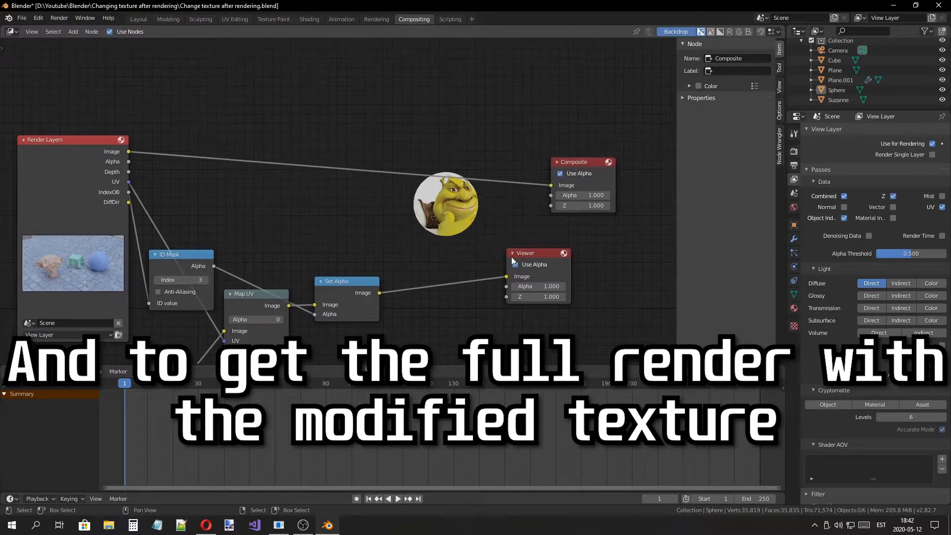
drag(520, 254, 560, 257)
Step: Add a Mix node on the link between Set Alpha and the Viewer
key(shift+a)
click(430, 245)
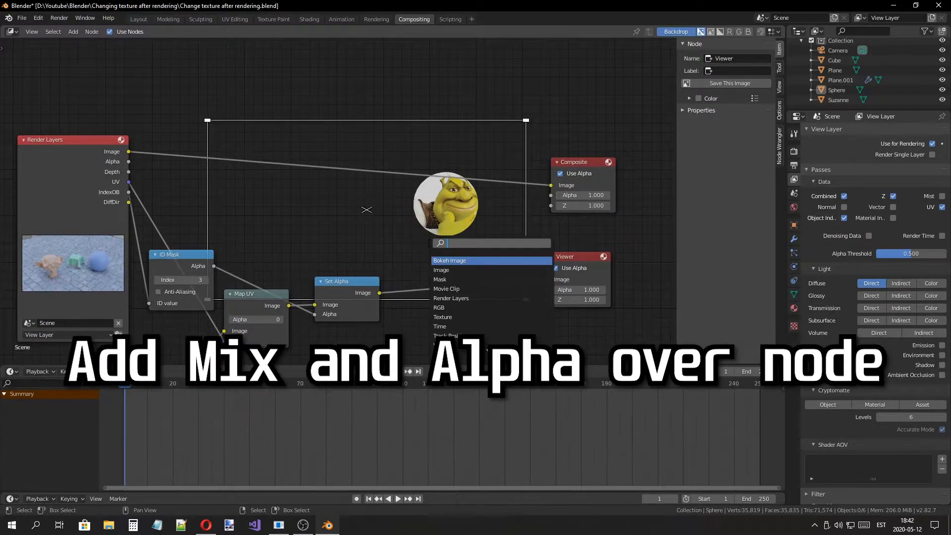
key(Return)
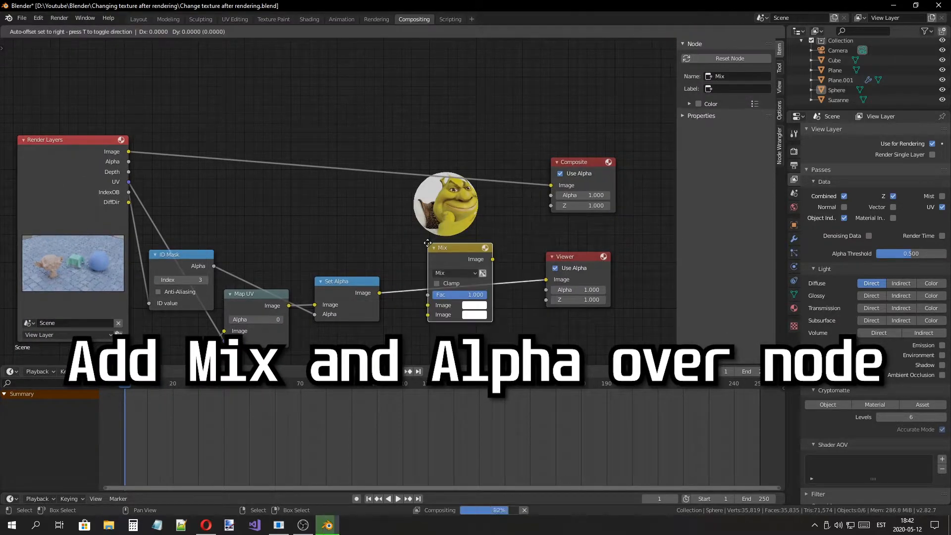
click(394, 232)
Step: Insert an Alpha Over node between Mix and the Viewer, with Mix's output feeding its bottom Image input
middle_drag(583, 258, 541, 267)
drag(540, 268, 605, 268)
middle_drag(453, 258, 363, 242)
drag(455, 157, 499, 156)
key(shift+a)
click(389, 231)
text(alpha)
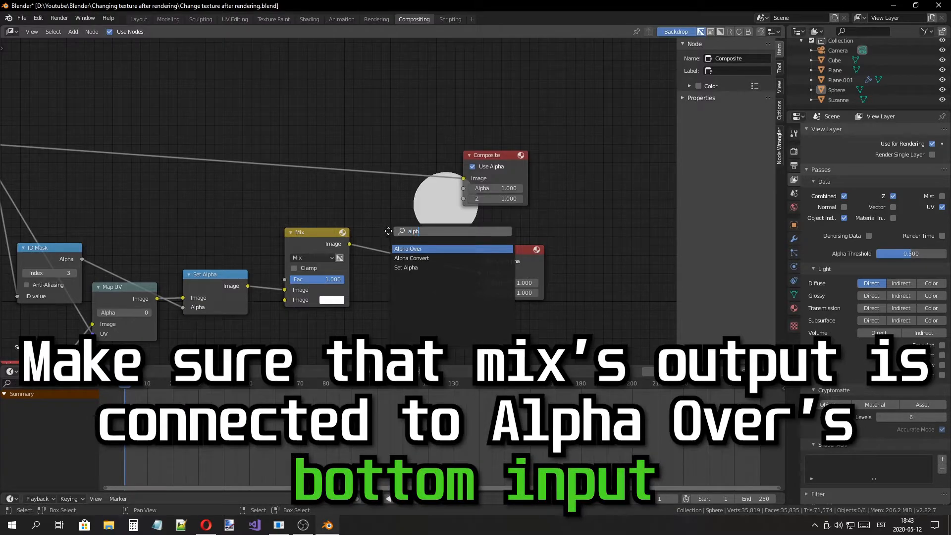
key(Return)
click(388, 192)
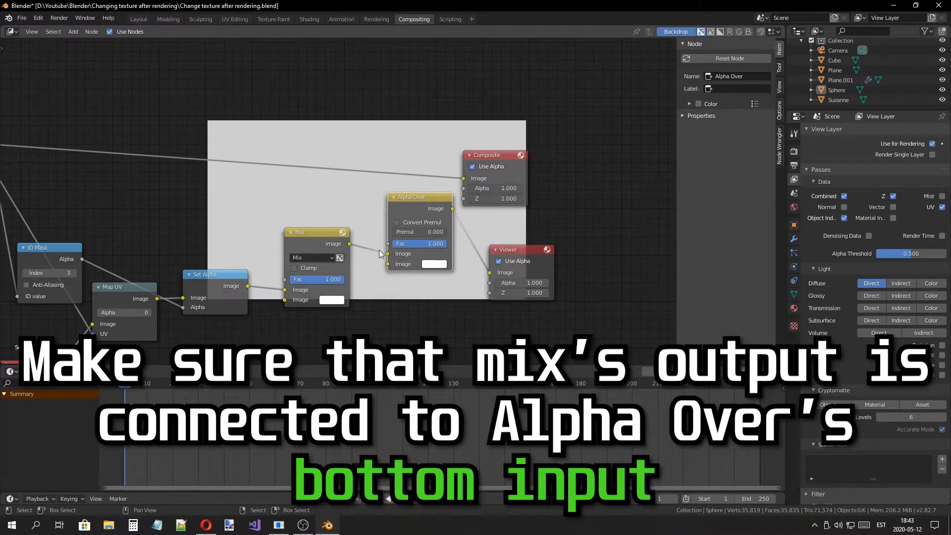
mouse_move(384, 254)
mouse_down()
mouse_move(375, 239)
mouse_move(387, 264)
mouse_up()
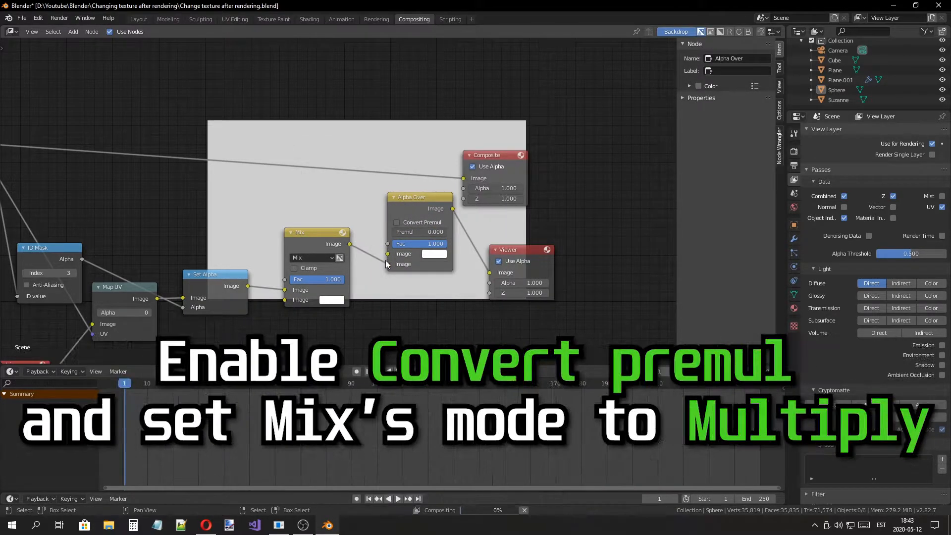
Step: Enable Convert Premul on Alpha Over and set the Mix node's blending mode to Multiply
middle_drag(391, 258, 416, 294)
click(421, 258)
click(360, 293)
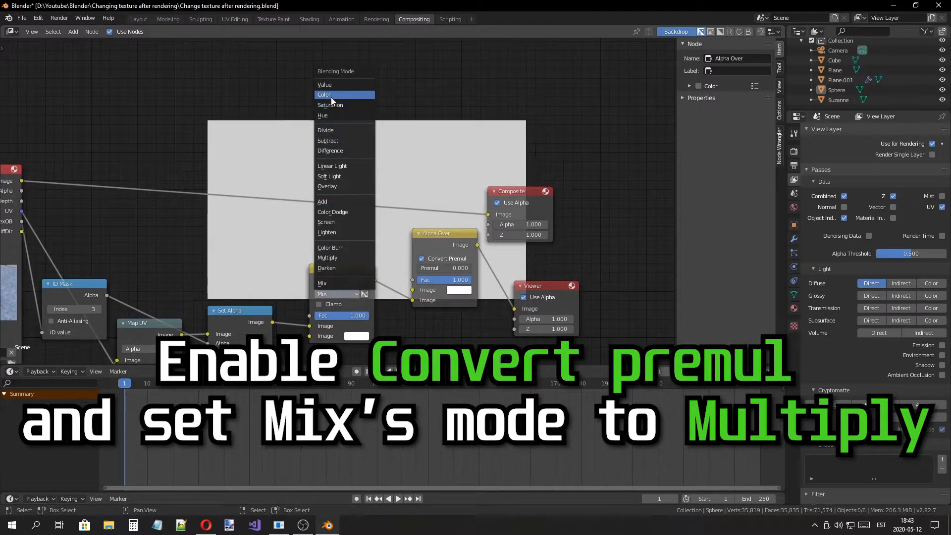
click(328, 257)
Step: Connect the Render Layers Image output to Alpha Over's upper Image input
middle_drag(315, 262, 396, 265)
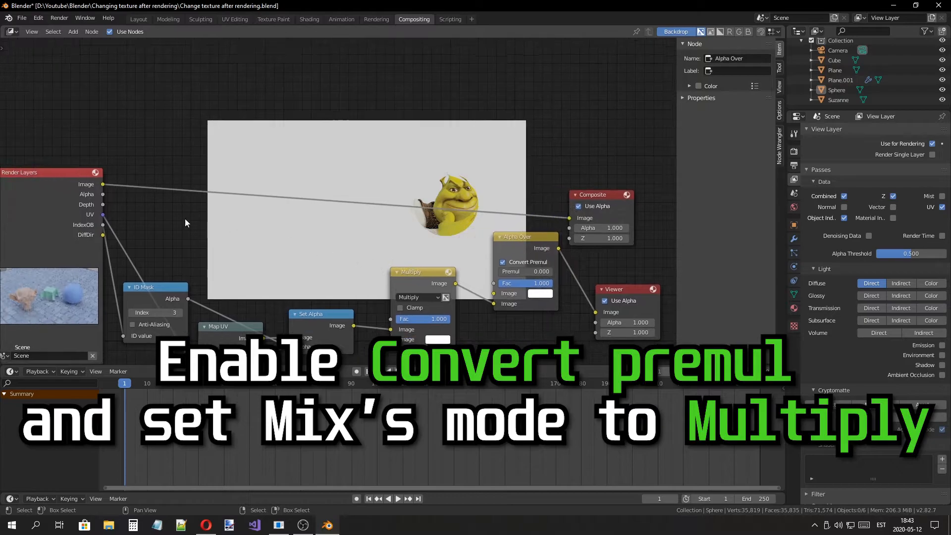
drag(103, 185, 418, 237)
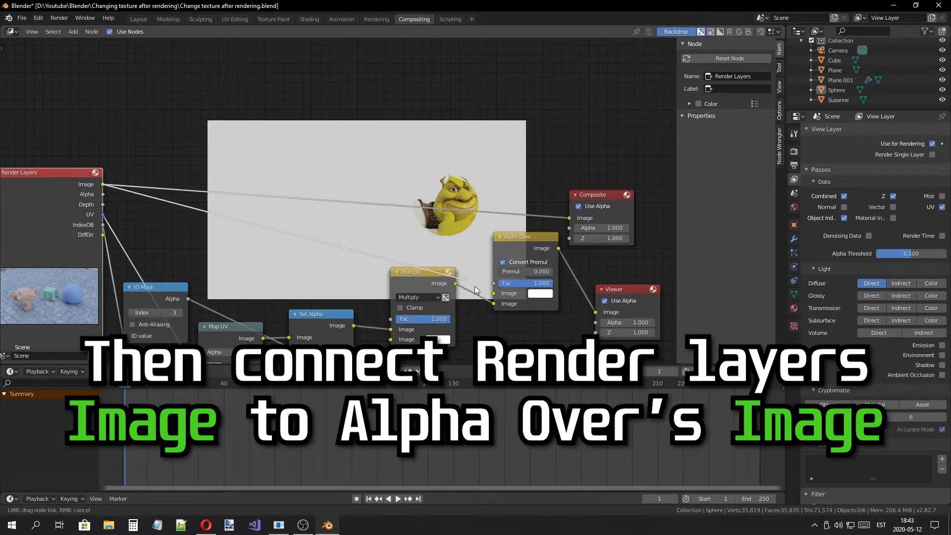
drag(494, 296, 494, 293)
Step: Connect the Render Layers DiffDir output to the Multiply node's lower Image input
middle_drag(134, 239, 156, 222)
middle_drag(431, 207, 404, 200)
drag(358, 284, 389, 320)
Step: Tidy the layout by moving Composite farther right and rearranging the Set Alpha, Map UV, ID Mask and image nodes
middle_drag(478, 205, 450, 283)
scroll(396, 201, down, 3)
middle_drag(391, 232, 396, 211)
drag(521, 218, 561, 217)
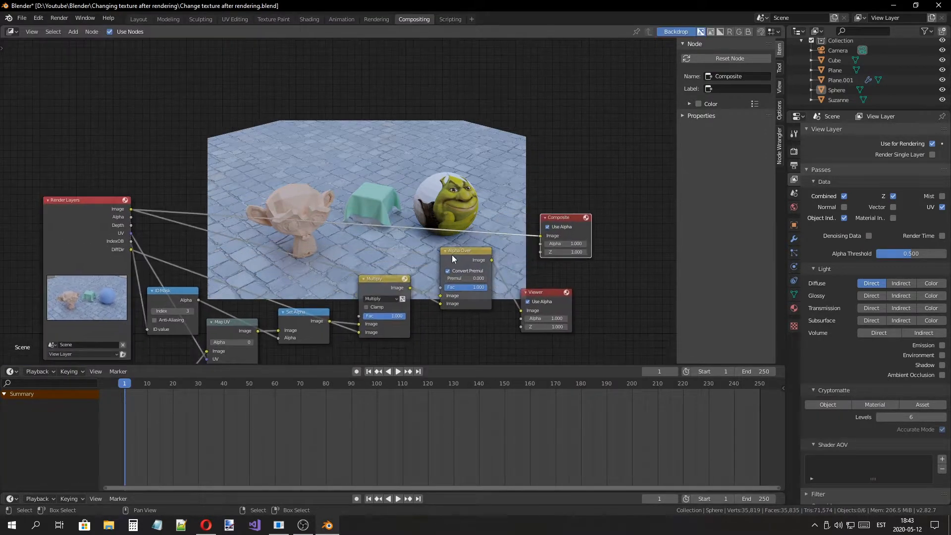
middle_drag(331, 307, 379, 201)
drag(347, 216, 348, 255)
drag(277, 218, 288, 250)
drag(230, 185, 233, 206)
drag(193, 276, 214, 261)
middle_drag(352, 314, 344, 286)
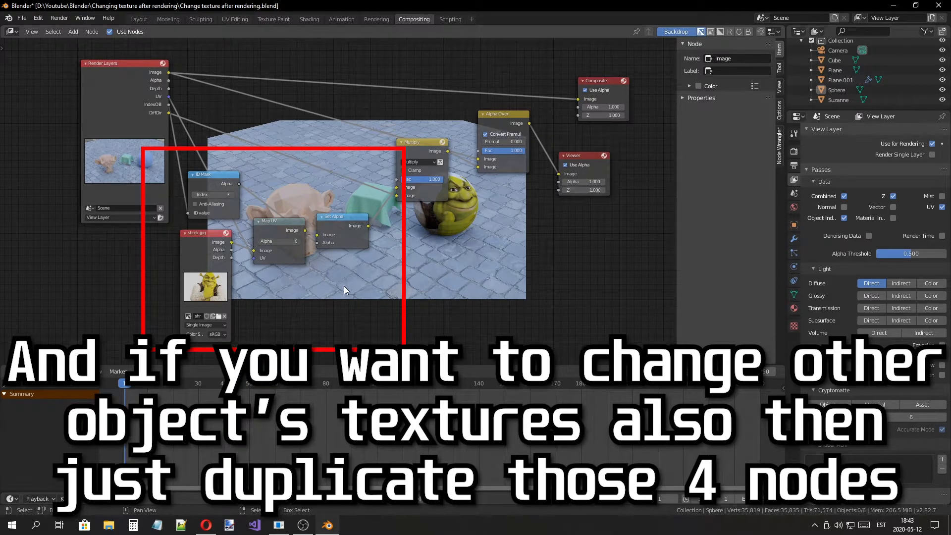
Step: Duplicate the ID Mask, Map UV, Set Alpha and shrek.jpg image nodes and place the copies below the originals
key(b)
drag(371, 317, 211, 202)
scroll(333, 287, down, 2)
middle_drag(333, 261, 327, 226)
key(shift+d)
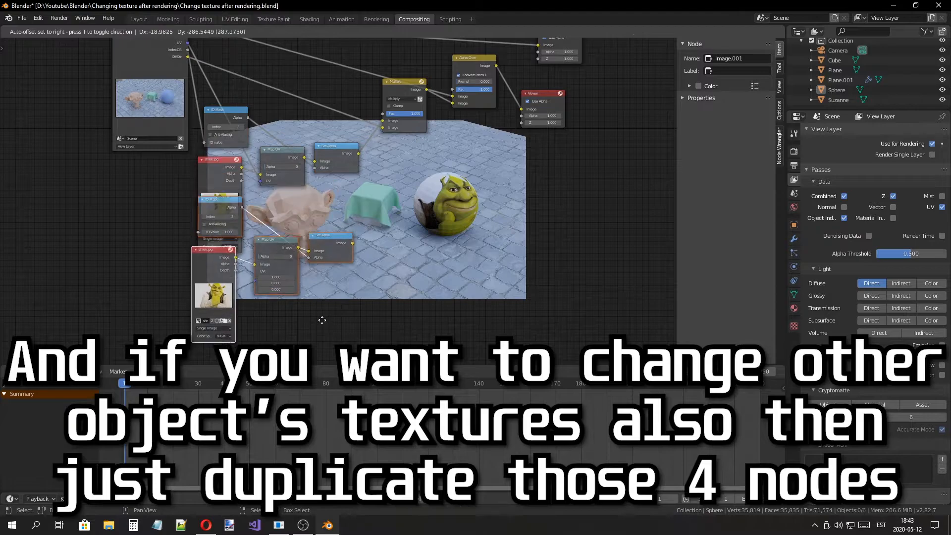
click(314, 34)
click(414, 262)
middle_drag(414, 263, 502, 318)
Step: Move Render Layers left and connect its IndexOB and UV outputs to the duplicated ID Mask and Map UV nodes
drag(223, 99, 137, 150)
scroll(348, 252, down, 2)
middle_drag(348, 253, 304, 146)
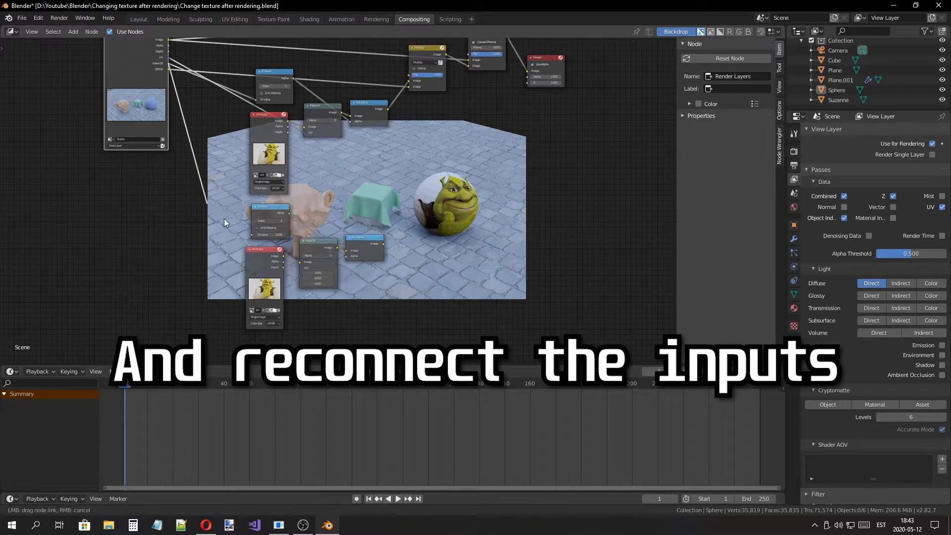
drag(253, 237, 252, 235)
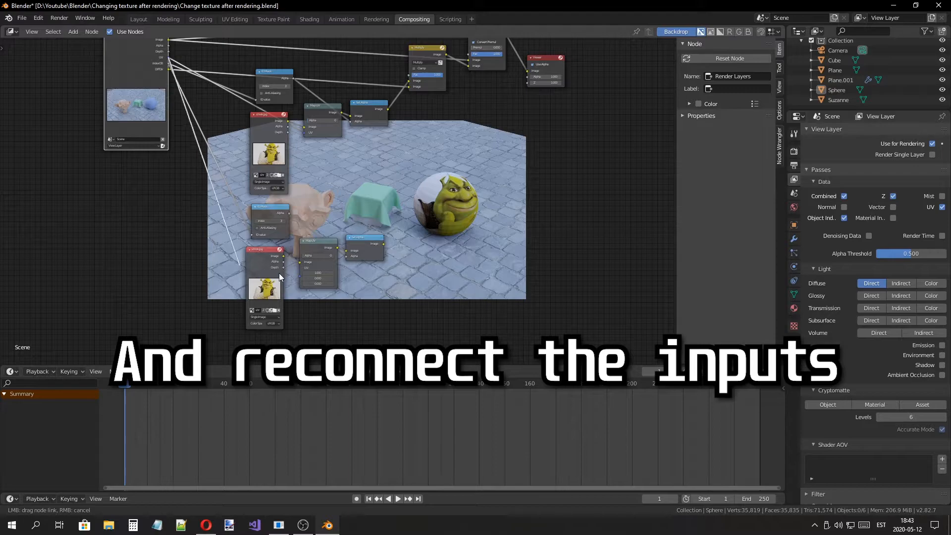
scroll(360, 269, up, 6)
Step: Move the duplicated image, ID Mask, Map UV and Set Alpha nodes left into a tidy arrangement
drag(233, 278, 151, 278)
drag(213, 211, 145, 210)
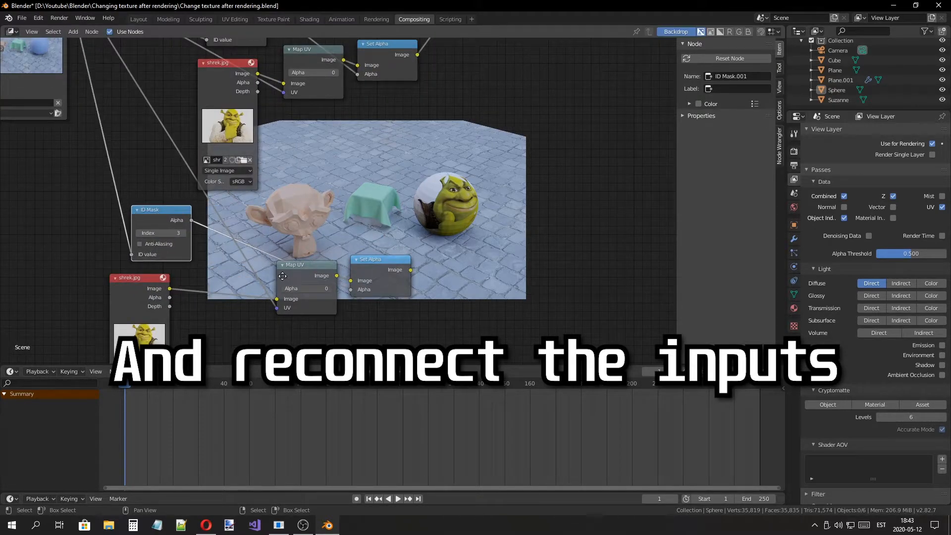
drag(289, 274, 240, 285)
drag(375, 258, 339, 273)
Step: Preview the duplicated Set Alpha in the Viewer and set the duplicated ID Mask index to 2
middle_drag(371, 222, 332, 242)
scroll(332, 245, down, 2)
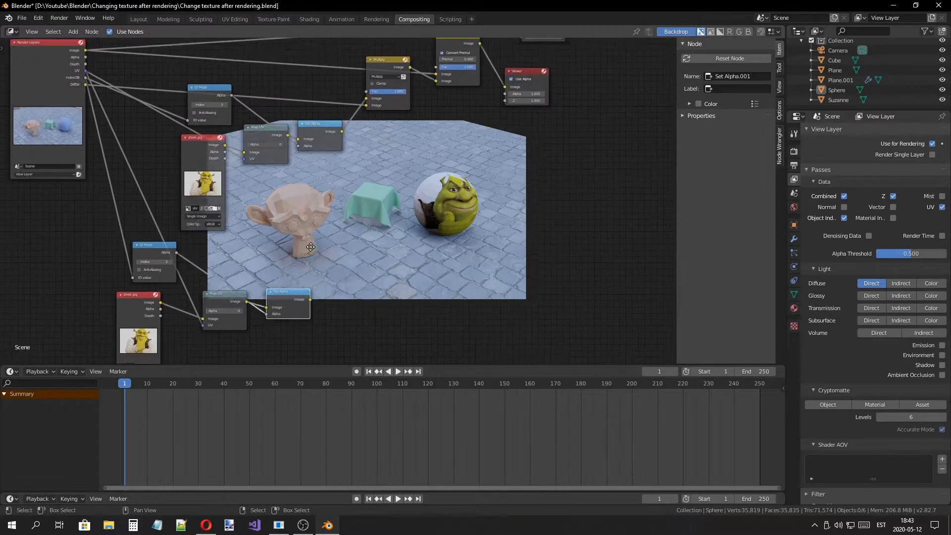
drag(482, 94, 488, 94)
click(125, 268)
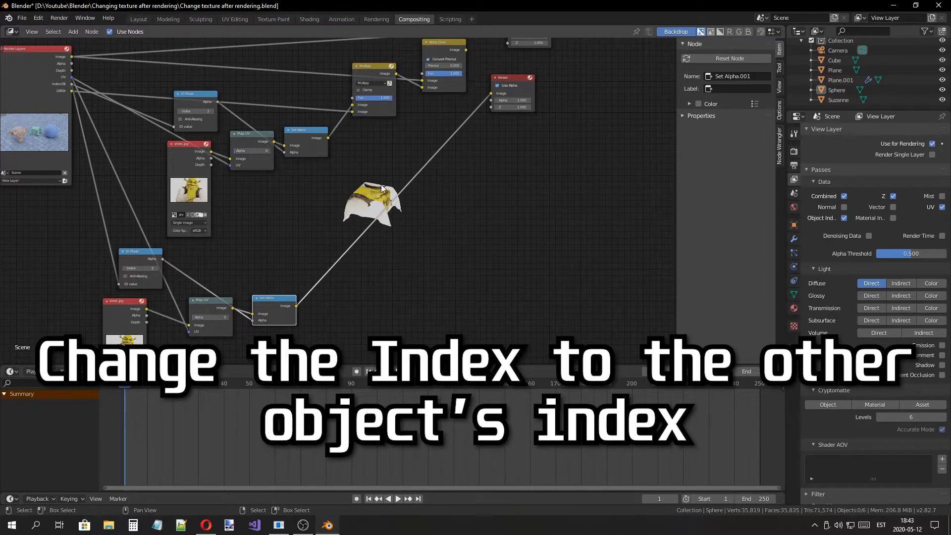
Step: Reconnect Alpha Over's output to the Viewer and reposition the Alpha Over and Multiply nodes
drag(466, 50, 489, 94)
drag(447, 65, 455, 82)
drag(374, 73, 418, 129)
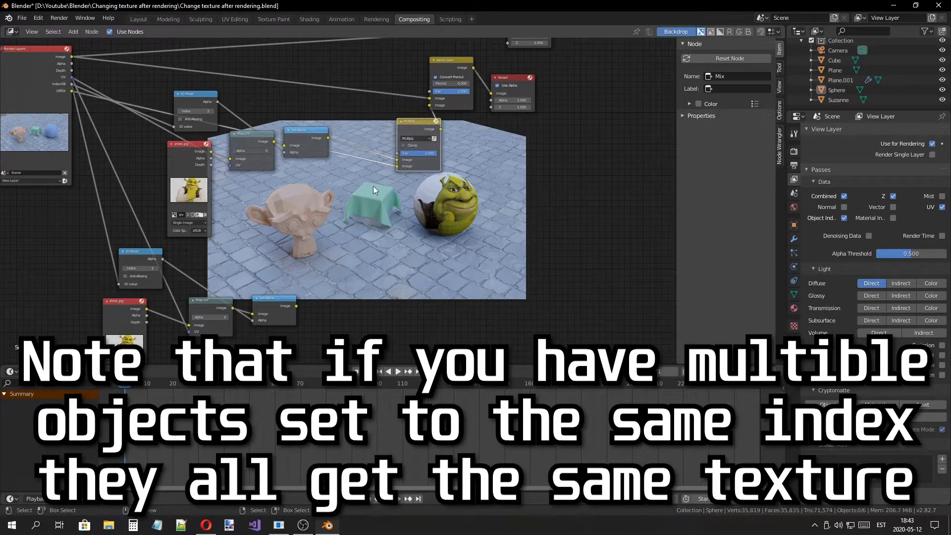
Step: Duplicate Alpha Over and connect the original and duplicated Set Alpha outputs to the copy's two Image inputs
click(285, 301)
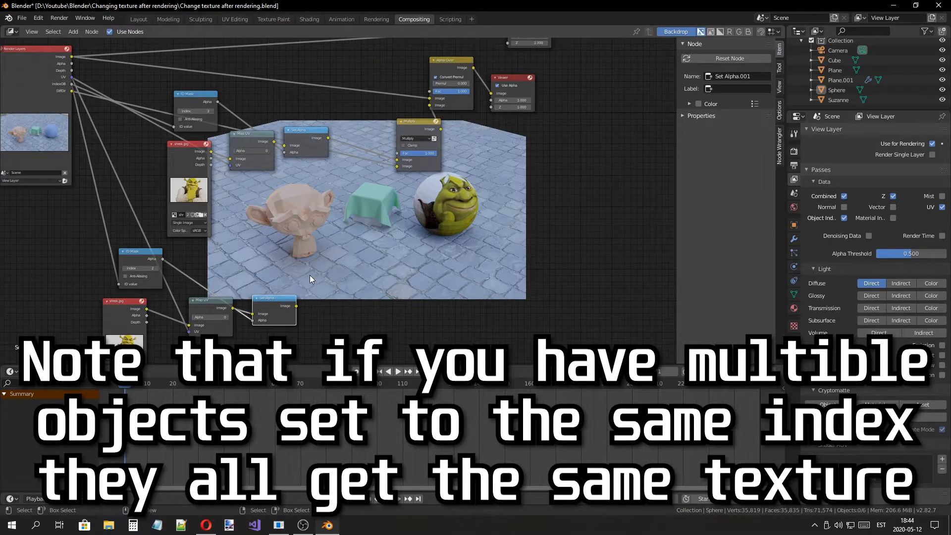
click(440, 81)
key(shift+d)
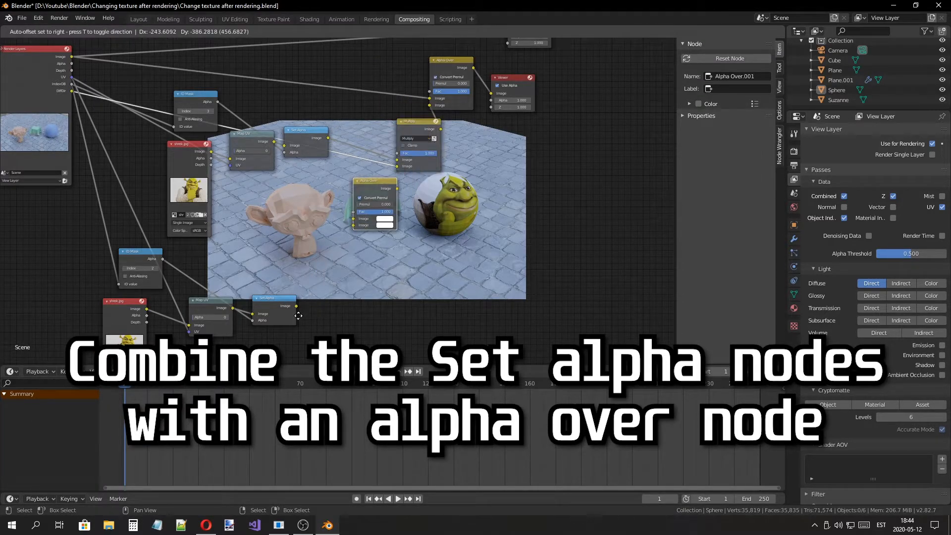
click(338, 179)
drag(328, 138, 342, 239)
drag(296, 306, 339, 249)
drag(361, 209, 392, 205)
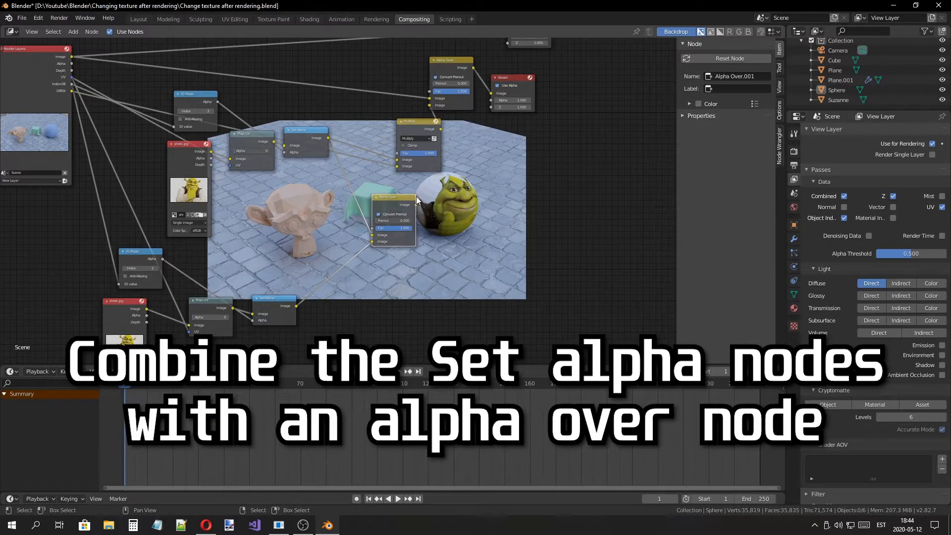
Step: Move Multiply aside and connect the duplicated Alpha Over's output to its upper Image input
drag(416, 129, 439, 146)
drag(416, 204, 420, 176)
middle_drag(441, 205, 496, 355)
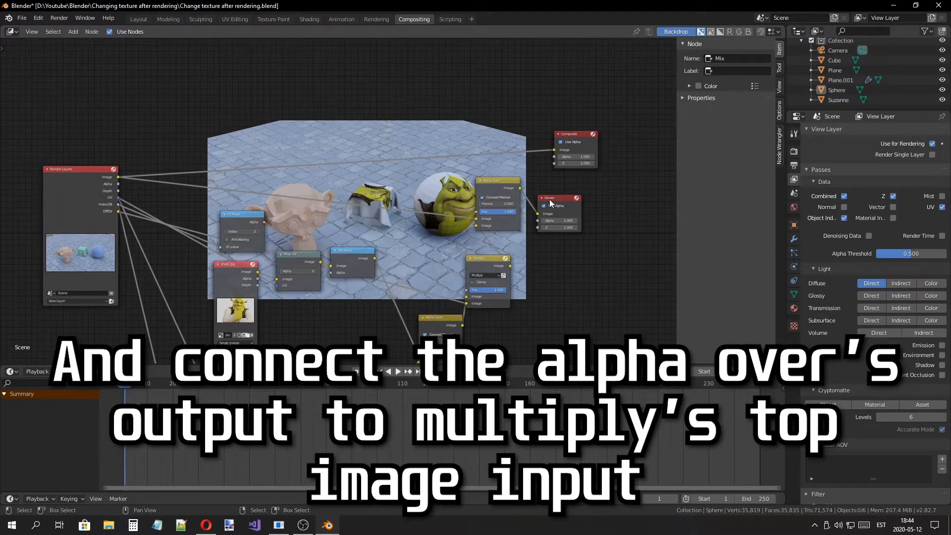
Step: Reposition the Viewer and final Alpha Over nodes and connect Alpha Over's output to the Composite node's Image input
drag(550, 199, 600, 203)
drag(507, 182, 551, 231)
drag(613, 204, 627, 222)
drag(565, 237, 612, 144)
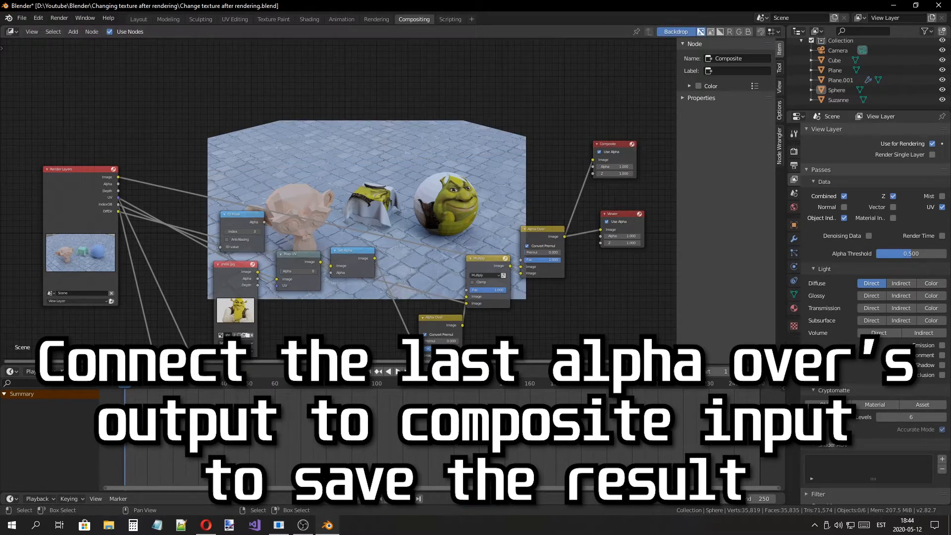
Step: Enlarge the upper Timeline area below the compositor and change it to an Image Editor
drag(64, 366, 49, 314)
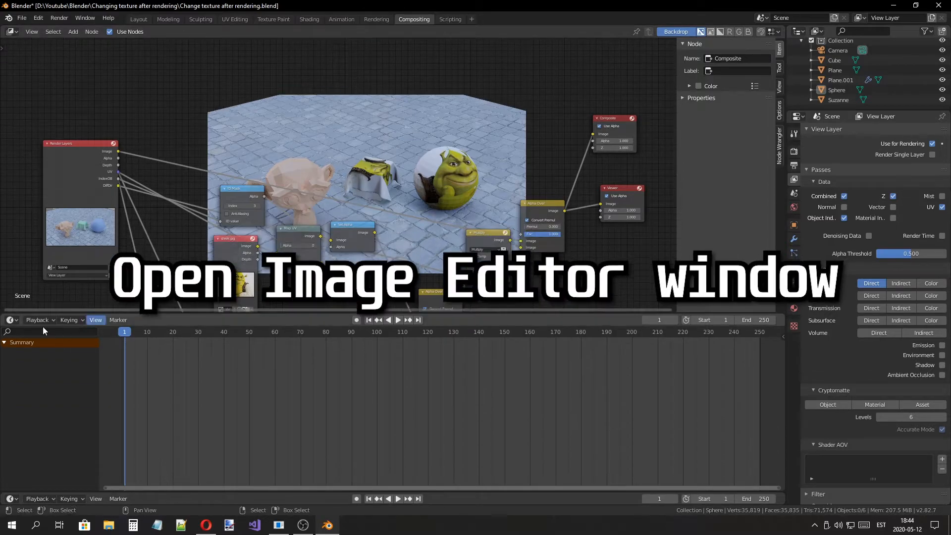
click(16, 320)
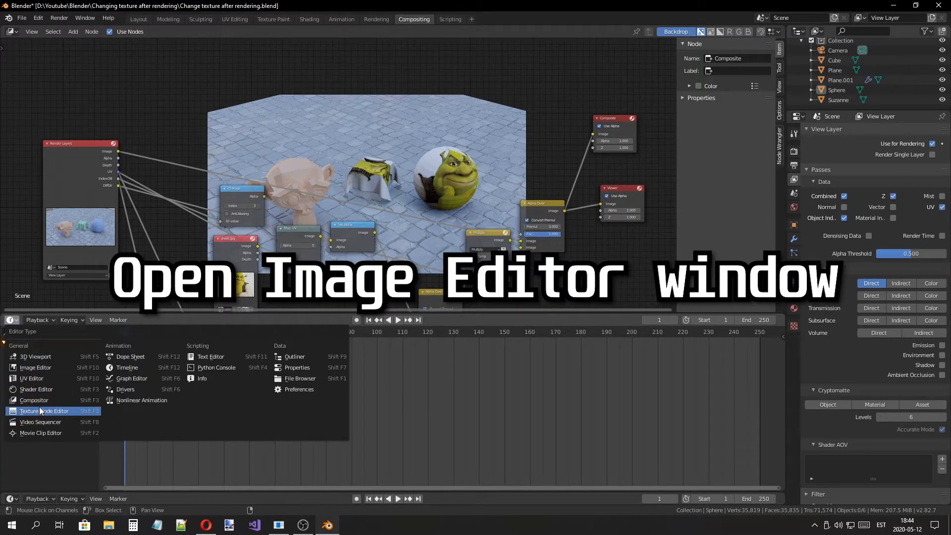
click(44, 367)
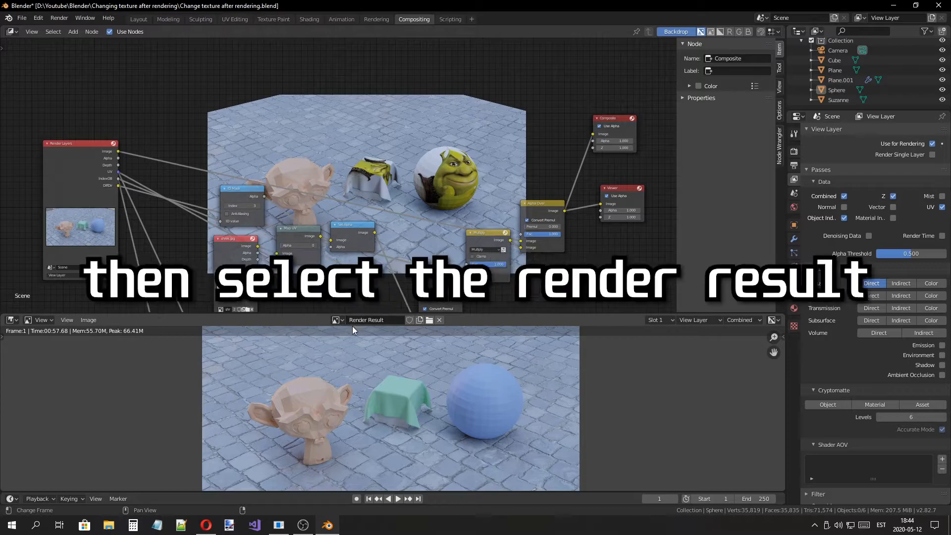
Step: Show Render Result in the Image Editor and refresh it to display the Composite layer
click(339, 322)
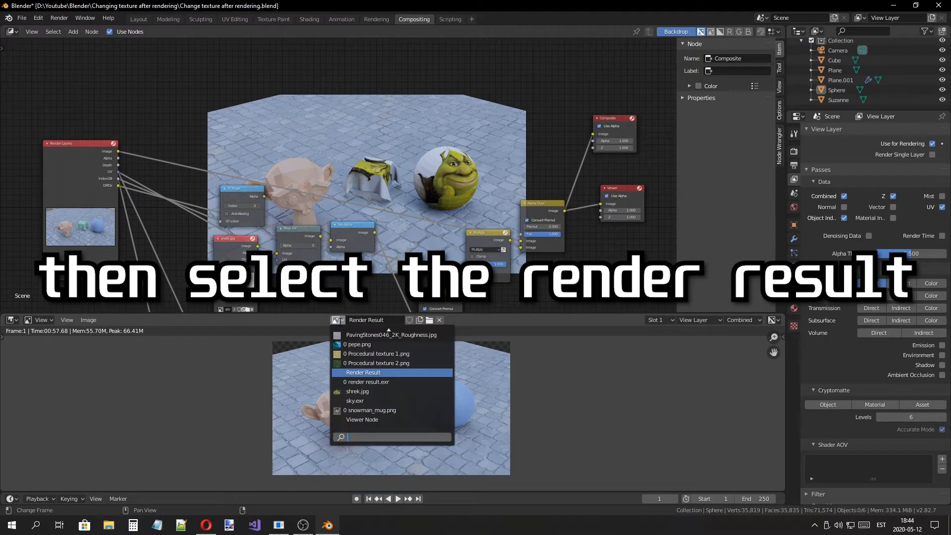
click(366, 373)
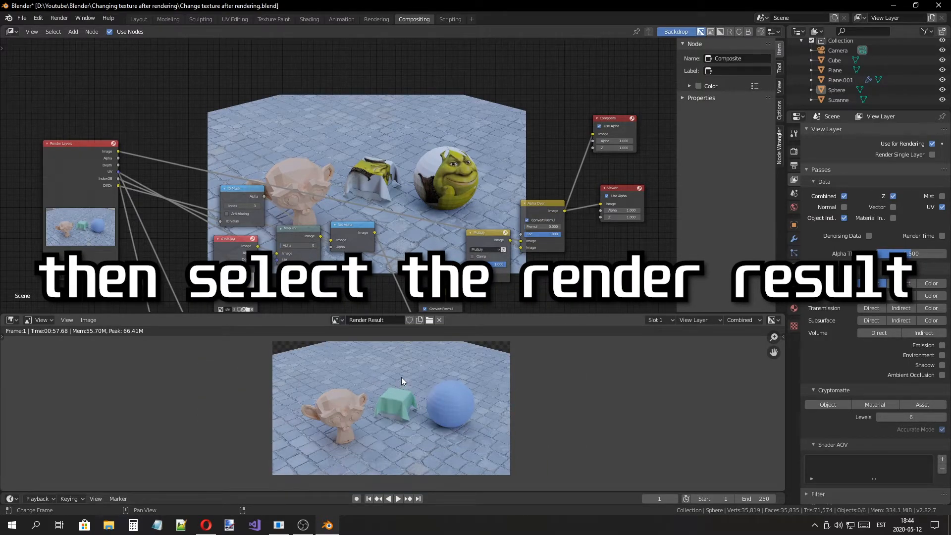
key(Right)
key(Left)
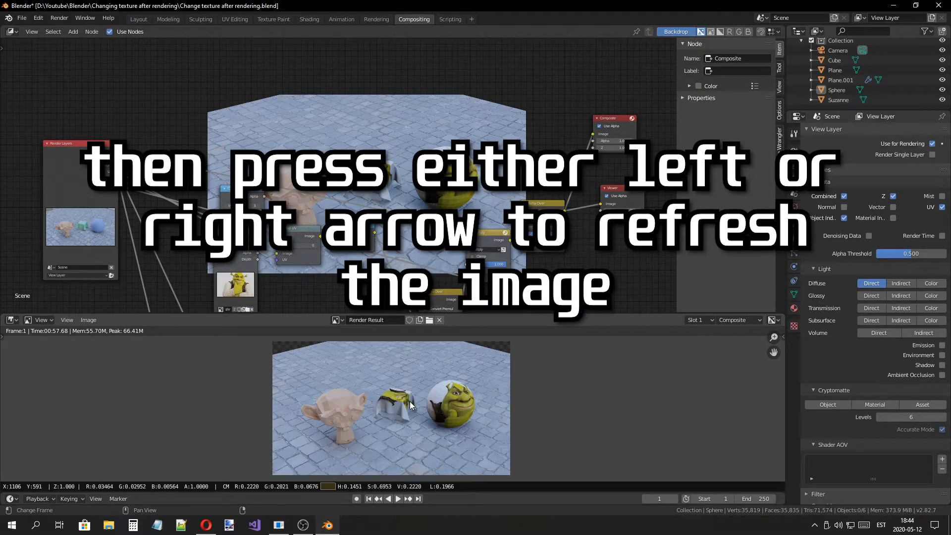
key(shift+alt+s)
click(692, 45)
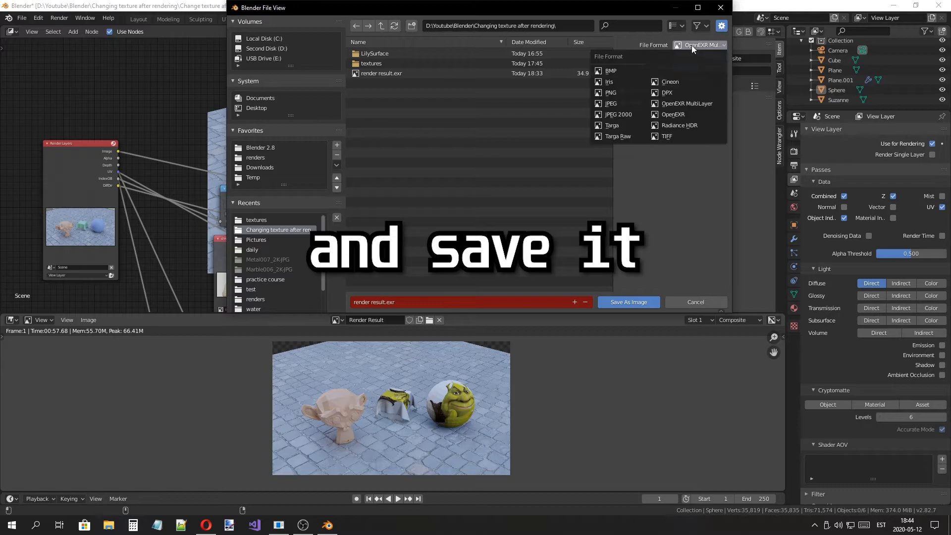
click(617, 94)
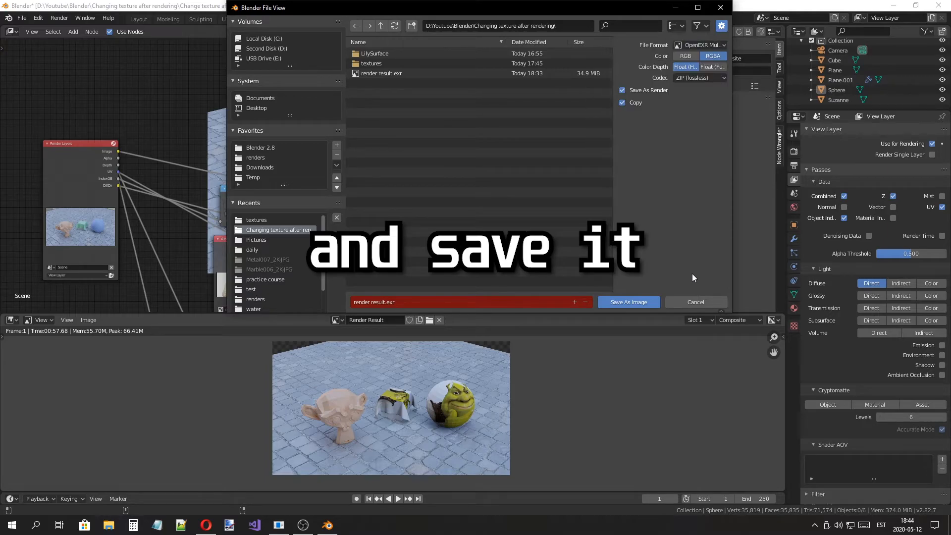
click(692, 299)
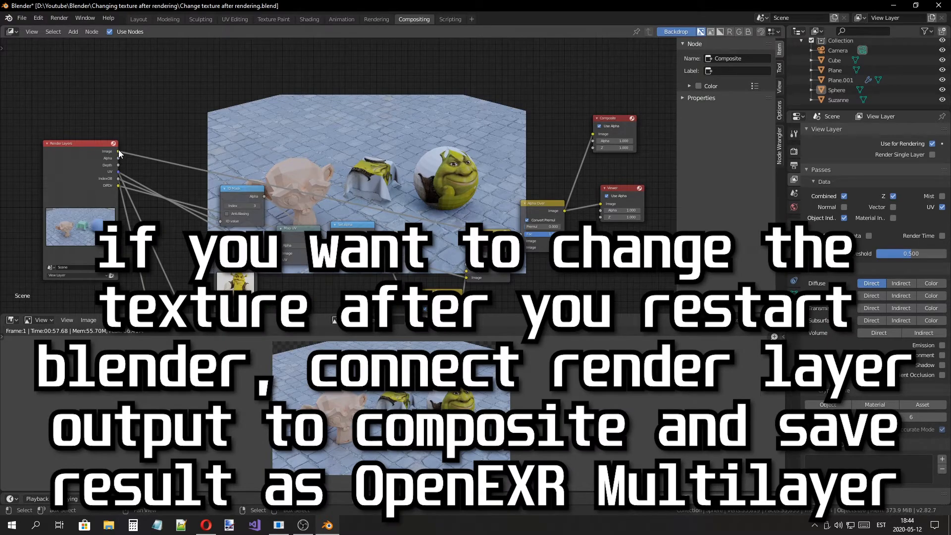
Step: Connect Render Layers' Image output to Composite's Image input and save the render as OpenEXR MultiLayer over render result.exr
drag(118, 151, 594, 134)
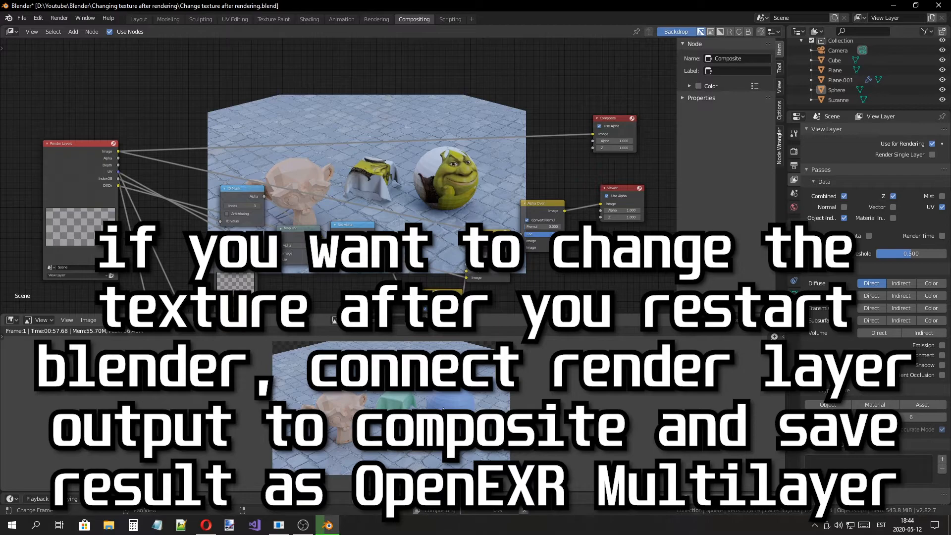
key(shift+alt+s)
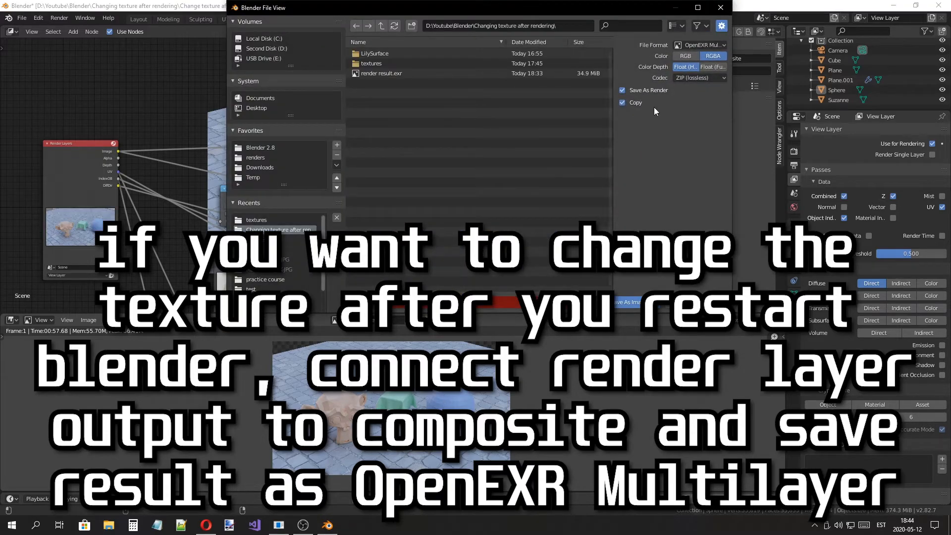
click(683, 46)
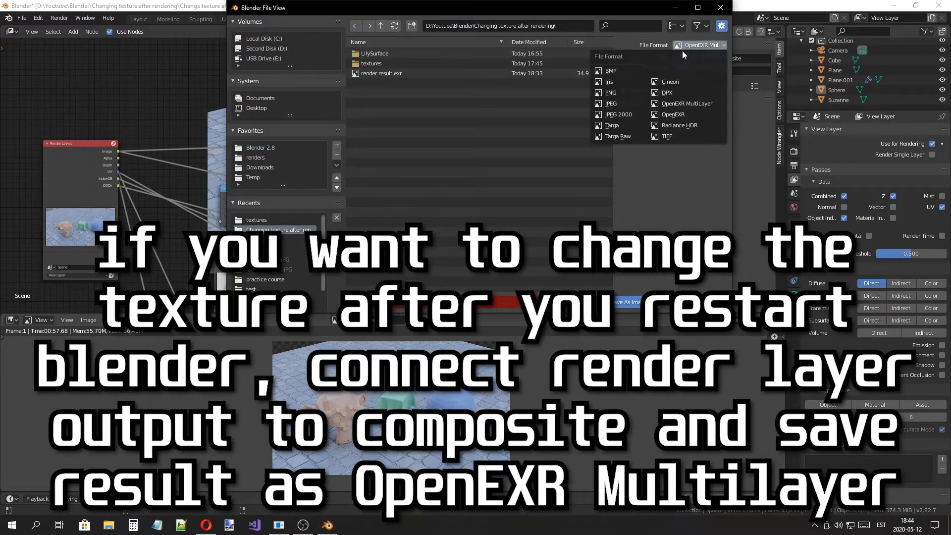
click(674, 103)
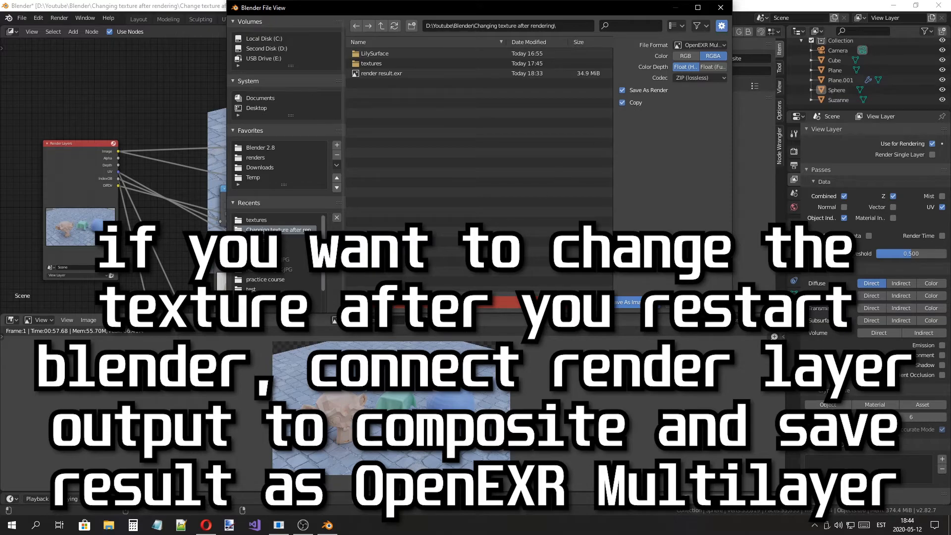
click(628, 302)
Step: Add an Image input node in the empty space above the Render Layers node
middle_drag(230, 81, 308, 167)
scroll(307, 166, down, 2)
middle_drag(224, 257, 319, 304)
key(shift+a)
mouse_move(271, 205)
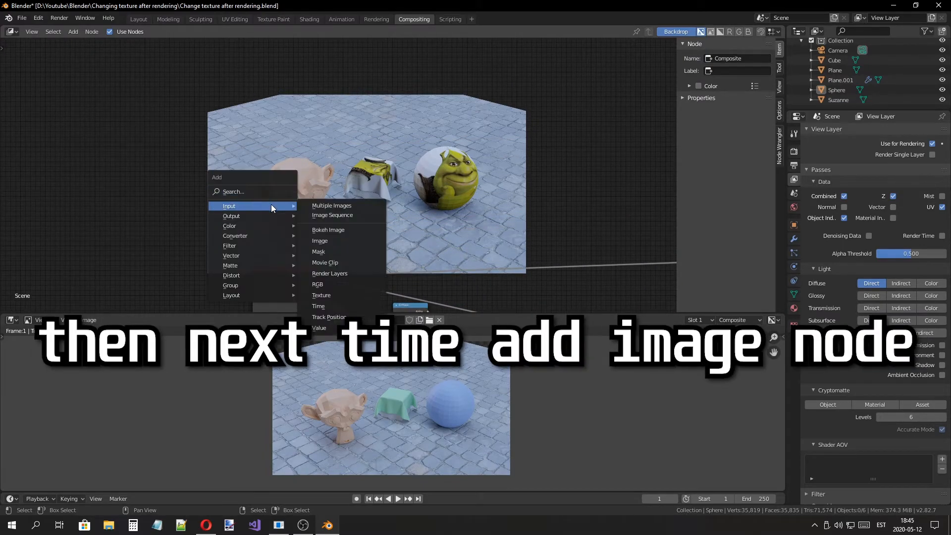
click(332, 241)
click(261, 146)
scroll(295, 205, up, 2)
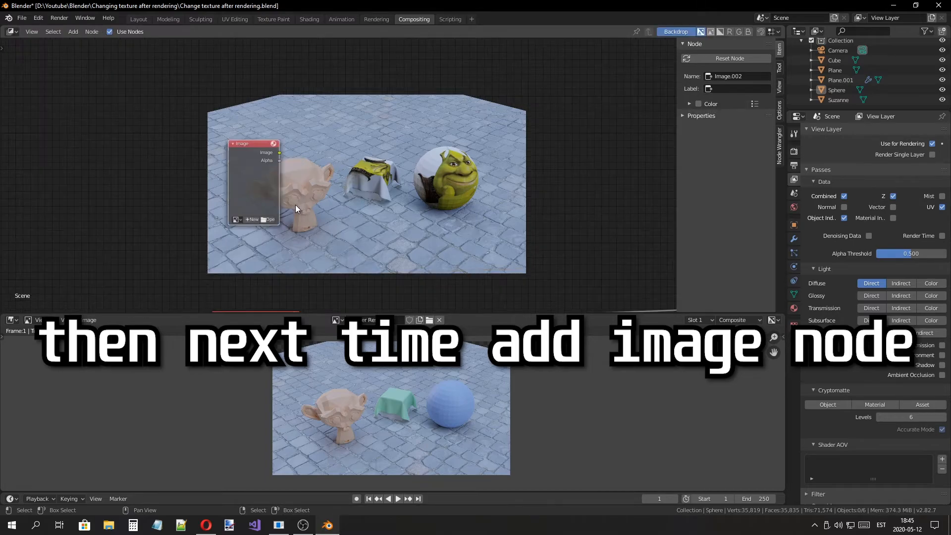
Step: Load render result.exr into the new Image node and set its layer to View Layer
click(271, 219)
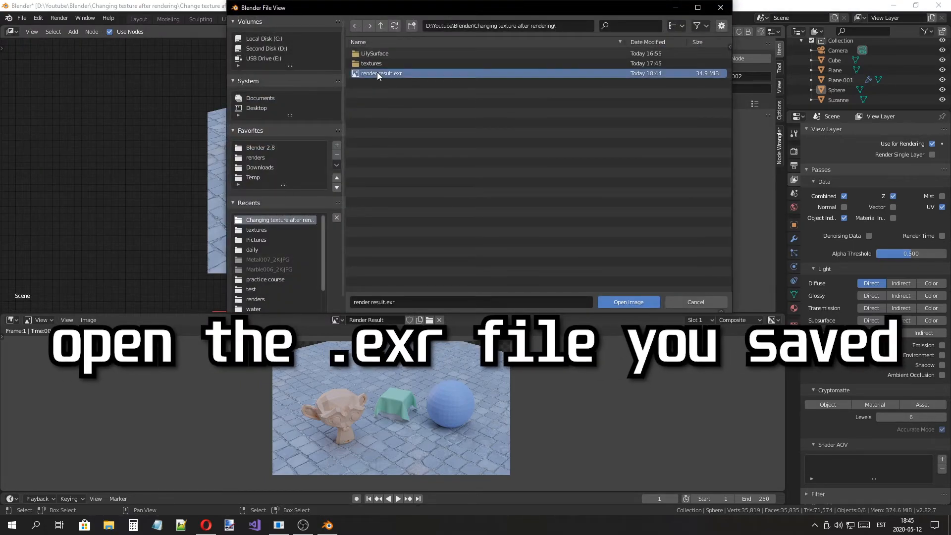
double_click(377, 72)
click(260, 242)
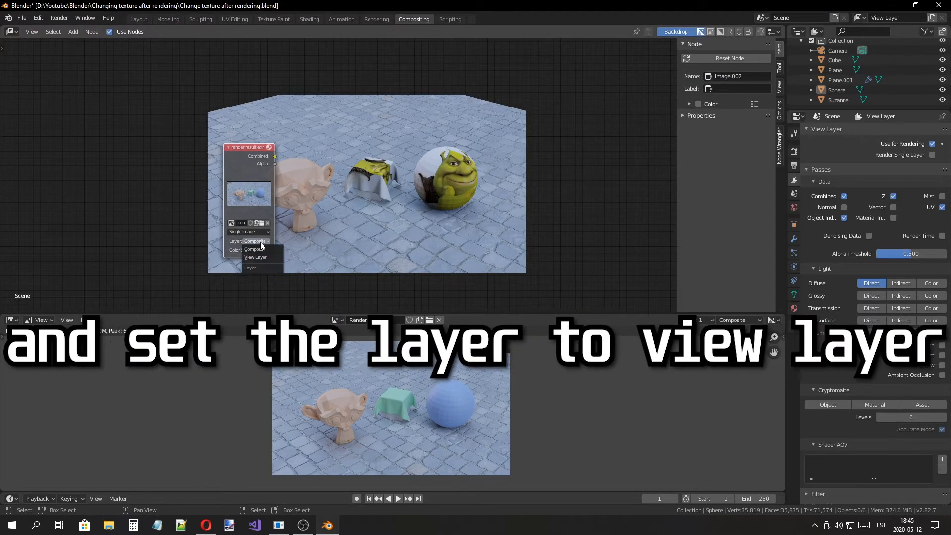
click(264, 255)
Step: Move the Render Layers node aside and cut all of its output links
scroll(390, 260, down, 2)
middle_drag(368, 233, 298, 192)
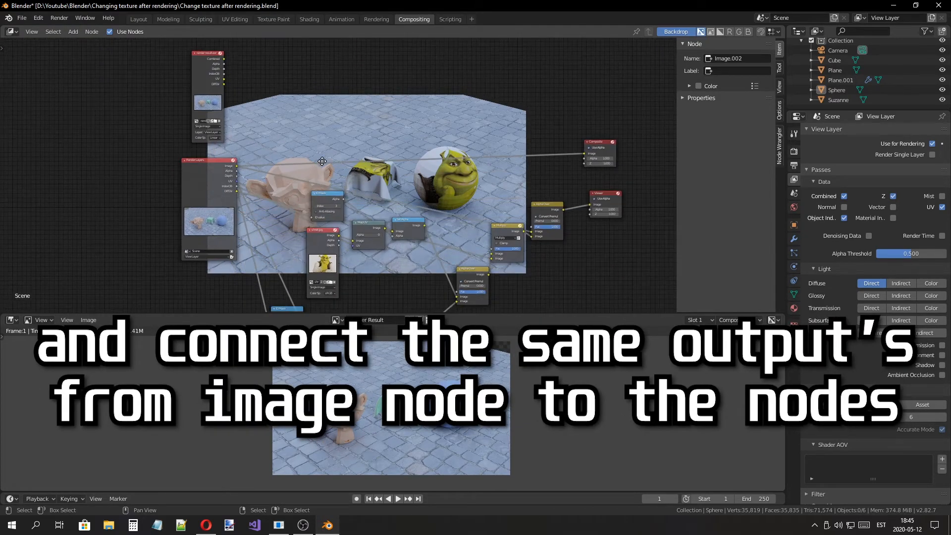
middle_drag(282, 187, 300, 167)
drag(256, 169, 227, 180)
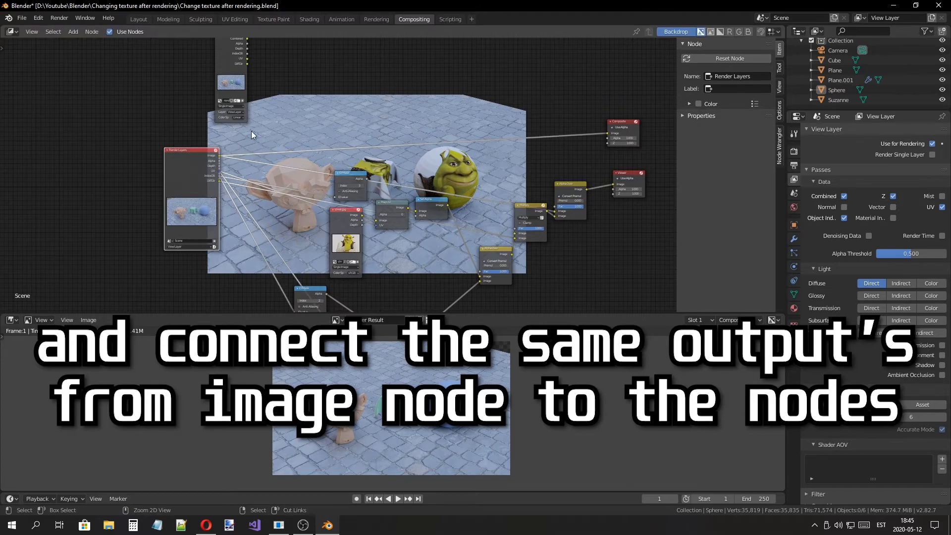
ctrl+right_drag(250, 133, 225, 301)
Step: Place the render result.exr node beside Render Layers and connect its IndexOB output to both ID Mask nodes' ID value inputs
middle_drag(271, 121, 259, 182)
drag(204, 134, 225, 234)
middle_drag(303, 245, 283, 131)
drag(224, 104, 289, 127)
scroll(227, 139, up, 5)
drag(196, 118, 230, 296)
Step: Connect the render result.exr node's UV output to the UV inputs of both Map UV nodes
drag(197, 124, 350, 178)
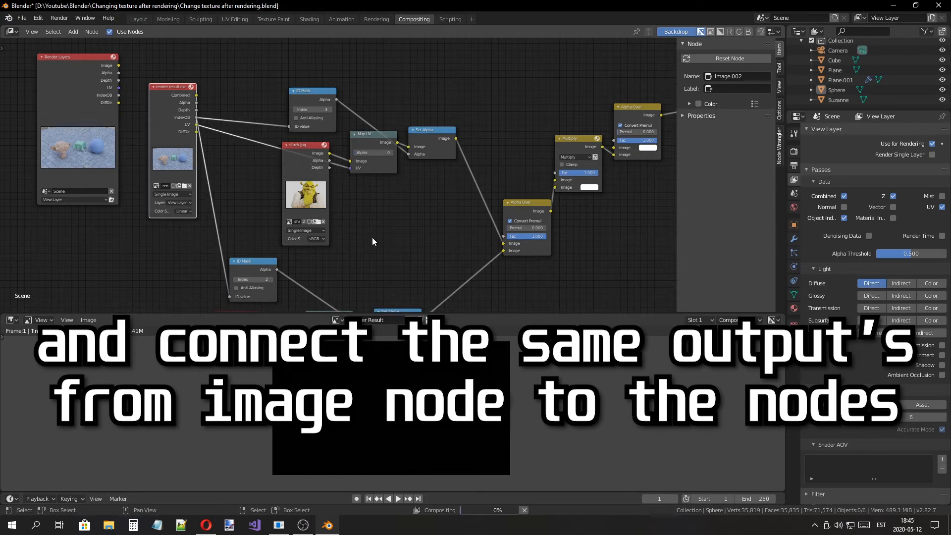
scroll(295, 165, down, 1)
middle_drag(296, 165, 346, 116)
drag(249, 79, 356, 296)
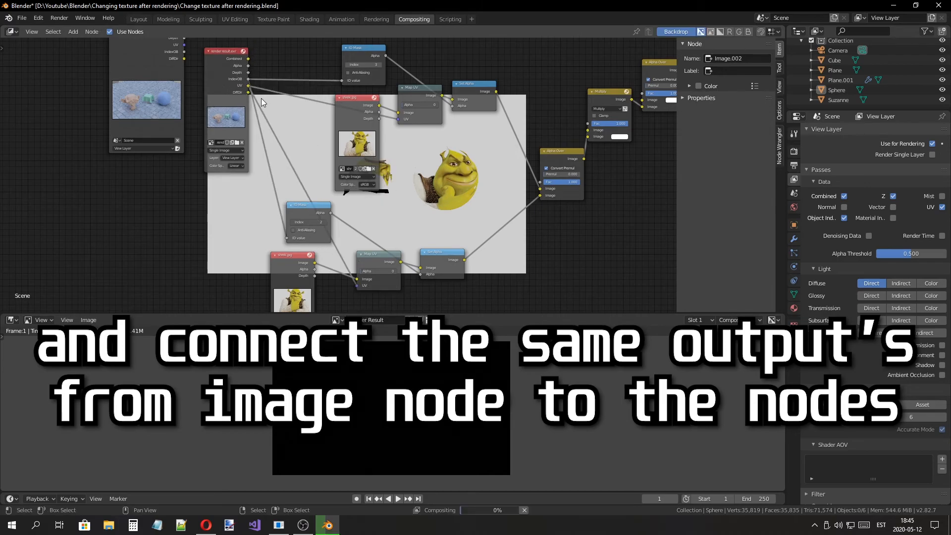
Step: Connect the render result.exr node's DiffDir output to Multiply's lower Image input and Combined to the final Alpha Over's upper Image input
drag(247, 93, 590, 136)
middle_drag(556, 206, 463, 277)
drag(129, 143, 524, 185)
middle_drag(486, 259, 429, 52)
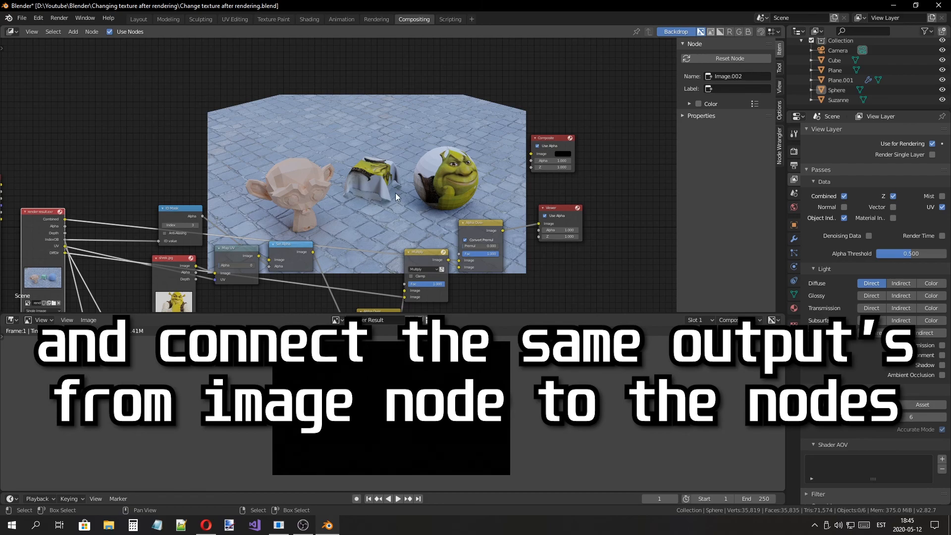